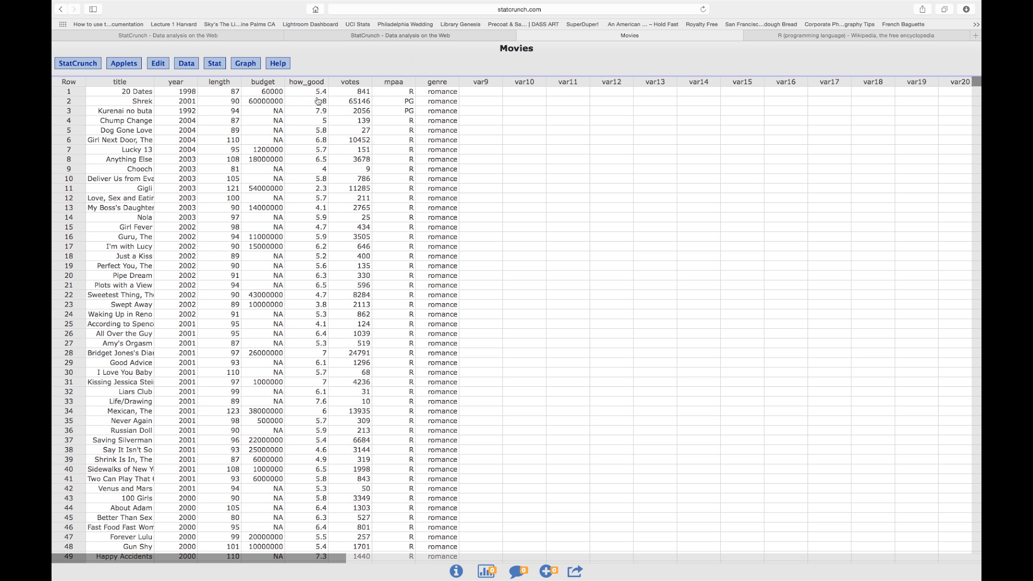
Create a frequency histogram of the how_good column with mean and median markers.
click(245, 64)
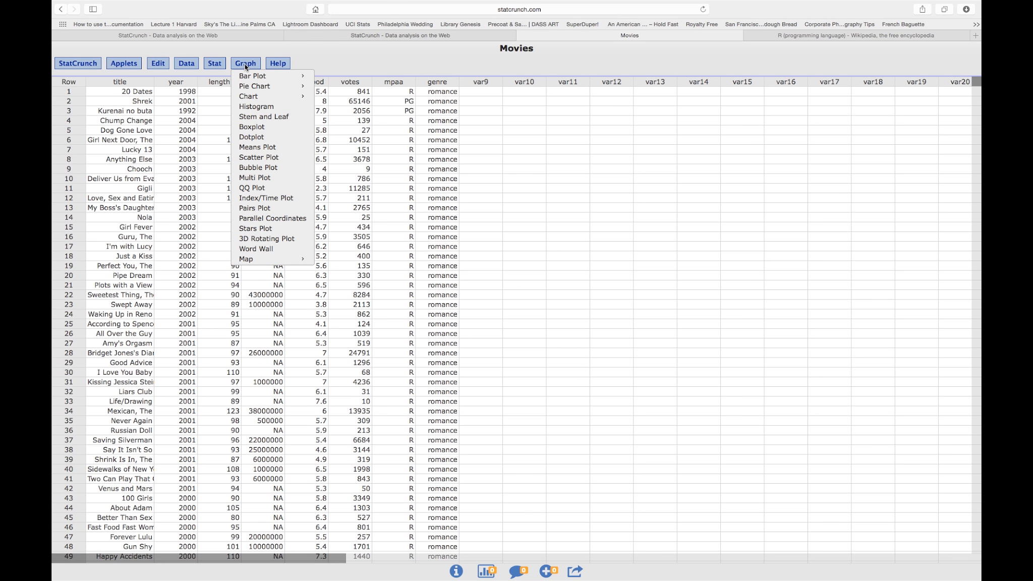
click(256, 107)
scroll(366, 126, down, 1)
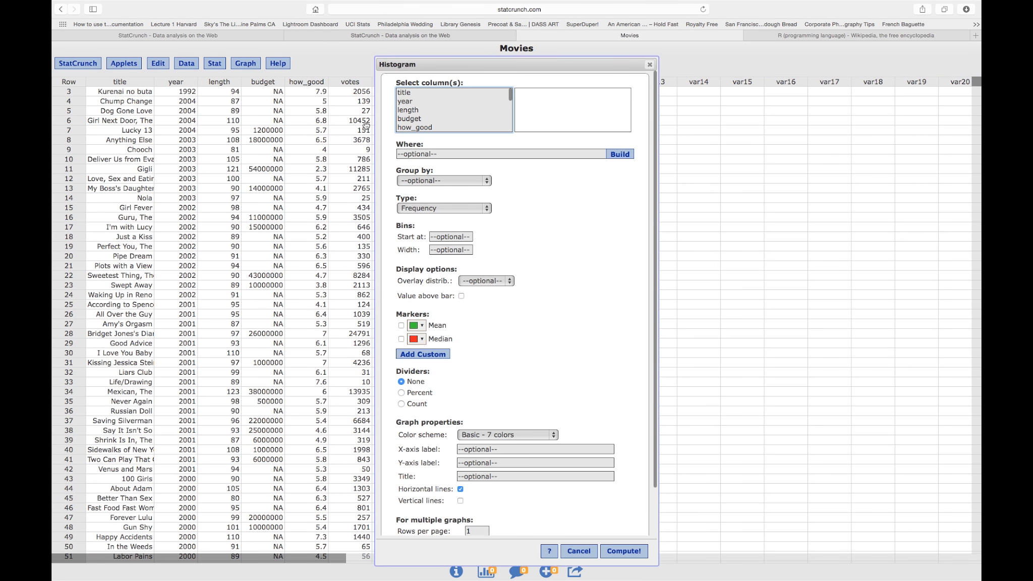
click(413, 126)
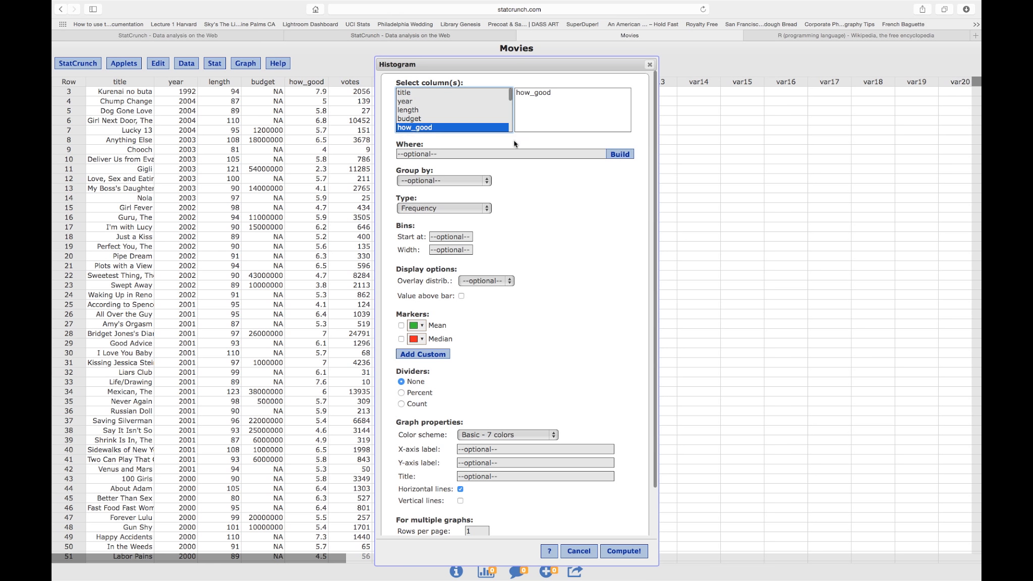
click(401, 325)
click(402, 338)
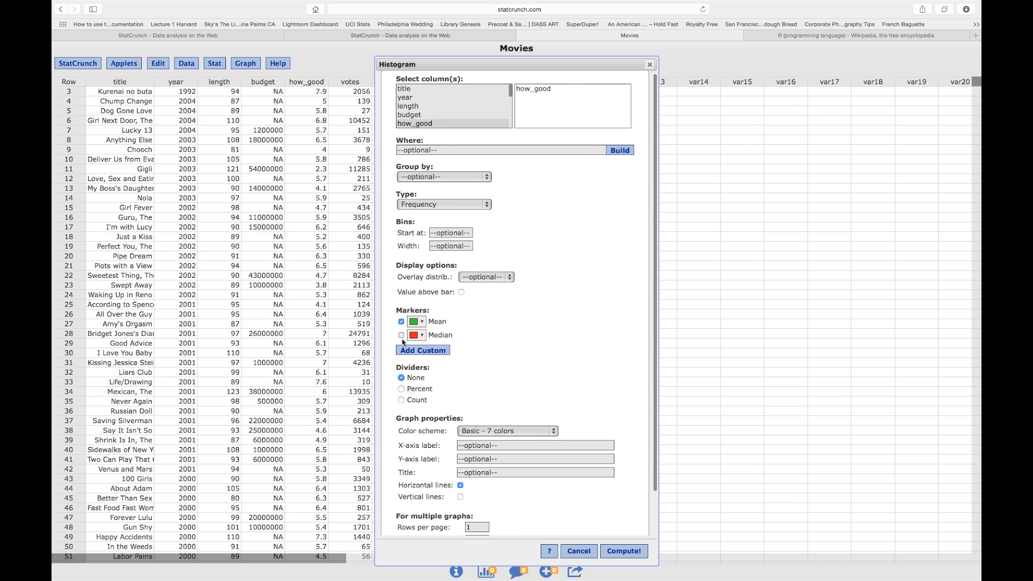
scroll(504, 438, down, 1)
click(623, 551)
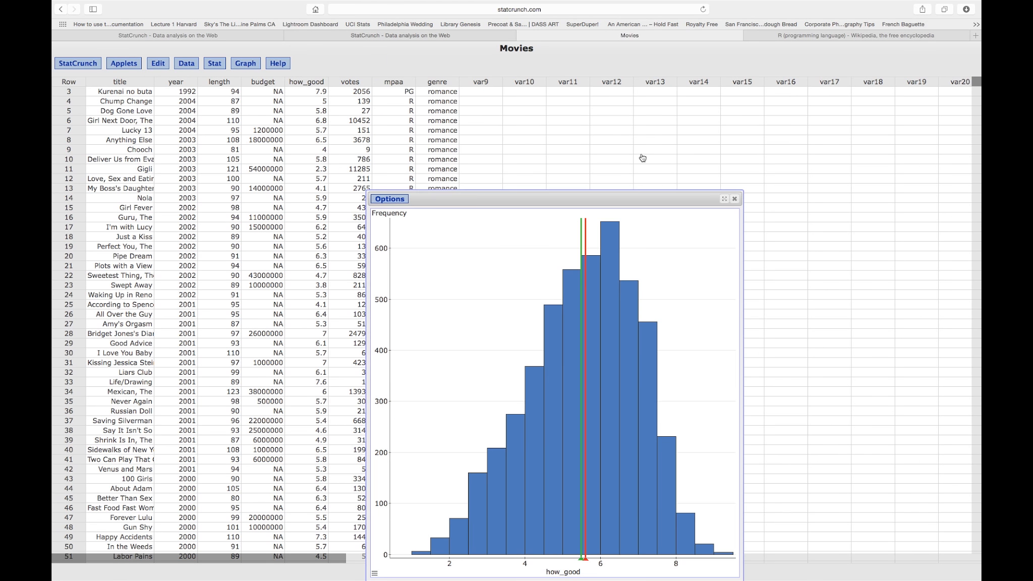
Move the histogram beside the movie data, make it shorter and slightly wider, and inspect the bar for ratings 3 to 3.5.
scroll(635, 176, down, 1)
drag(623, 202, 774, 64)
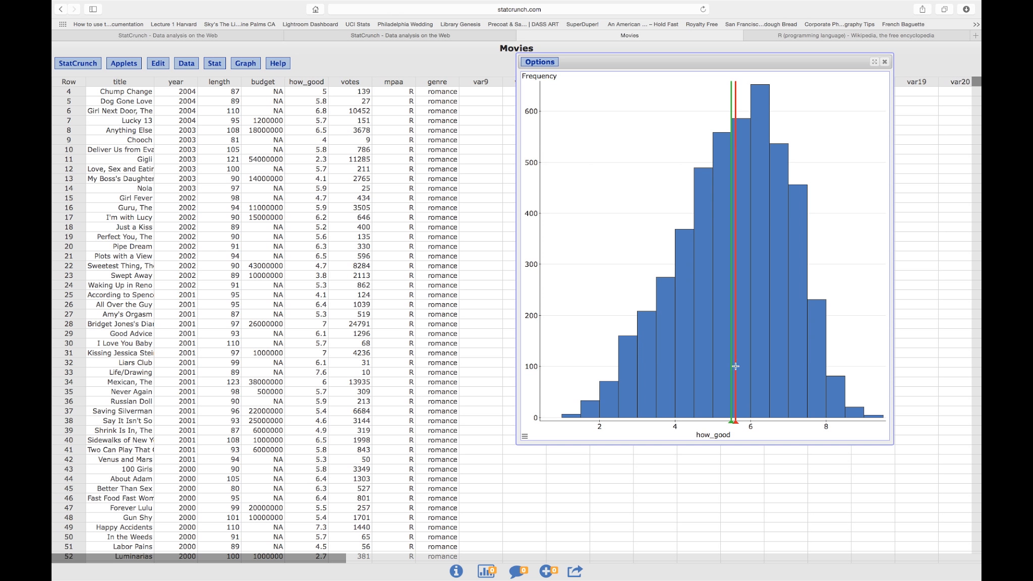
mouse_move(730, 366)
drag(892, 443, 909, 362)
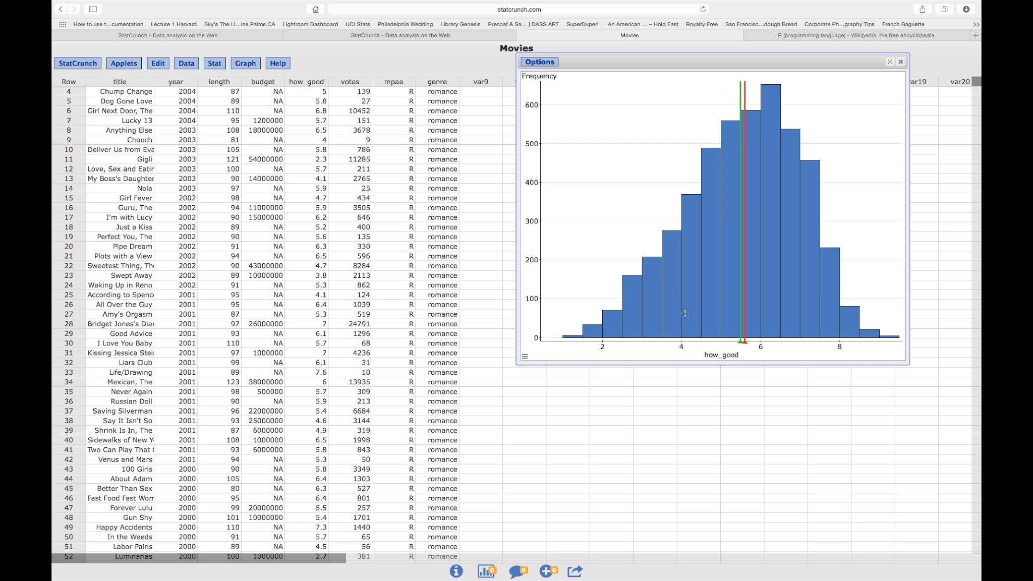
mouse_move(643, 321)
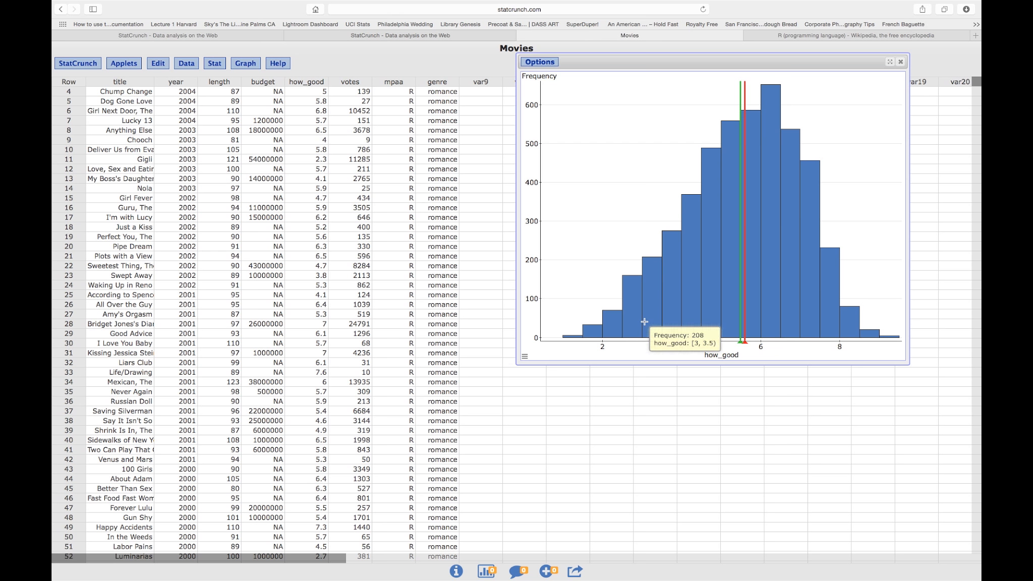
Create a horizontal boxplot of the how_good column with mean and median markers.
scroll(644, 321, up, 3)
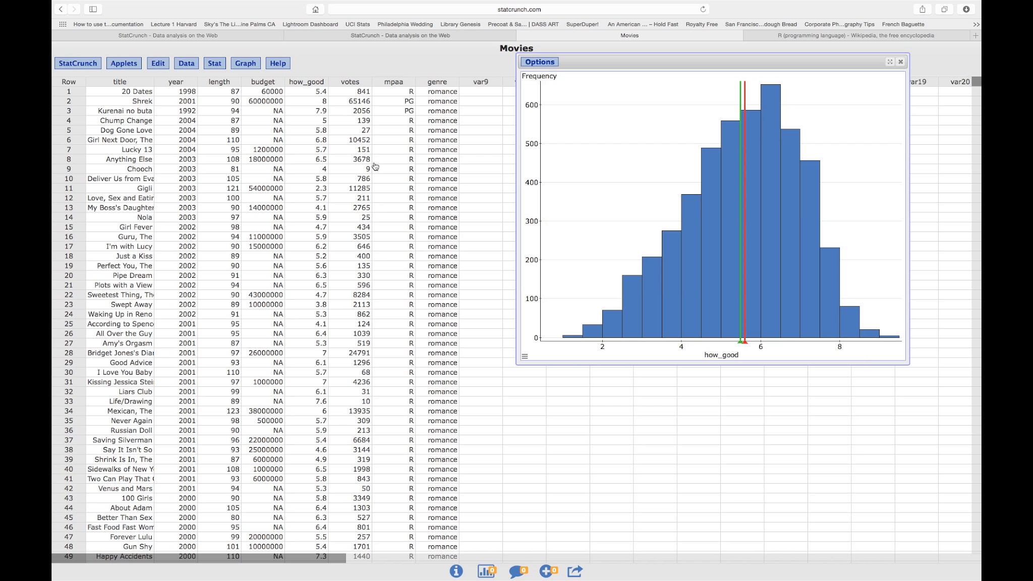
click(246, 67)
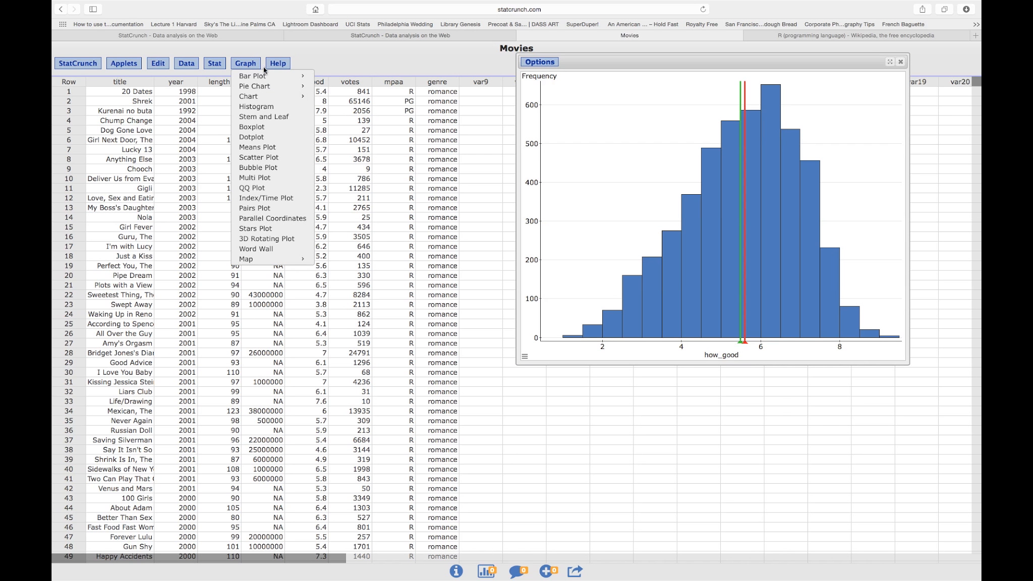
click(275, 131)
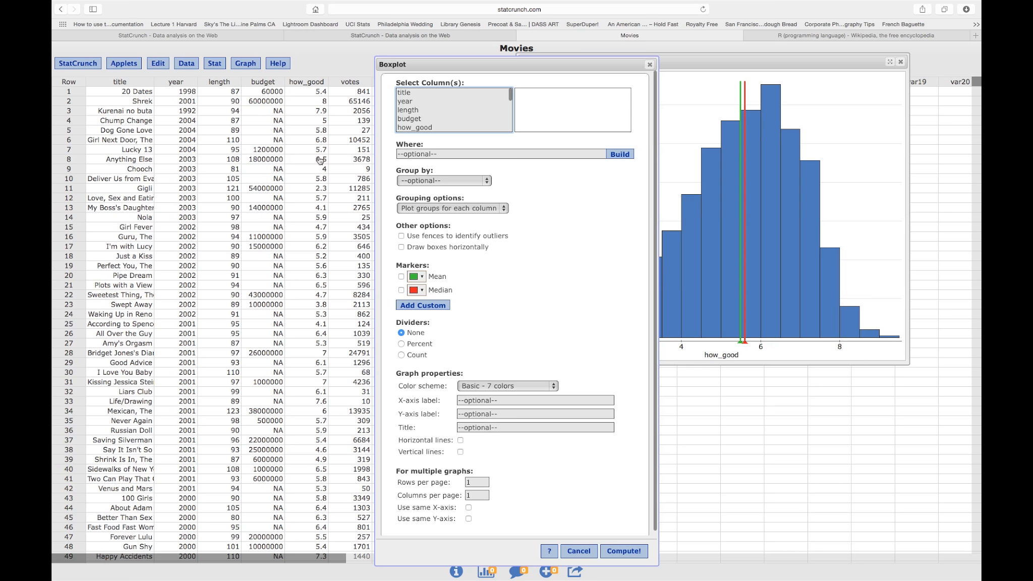
click(416, 128)
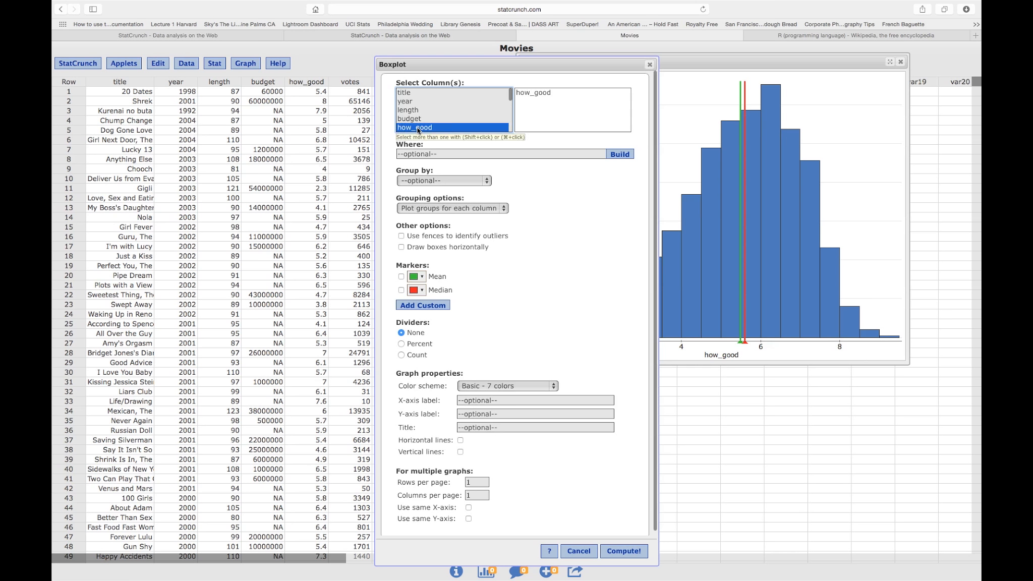
click(461, 244)
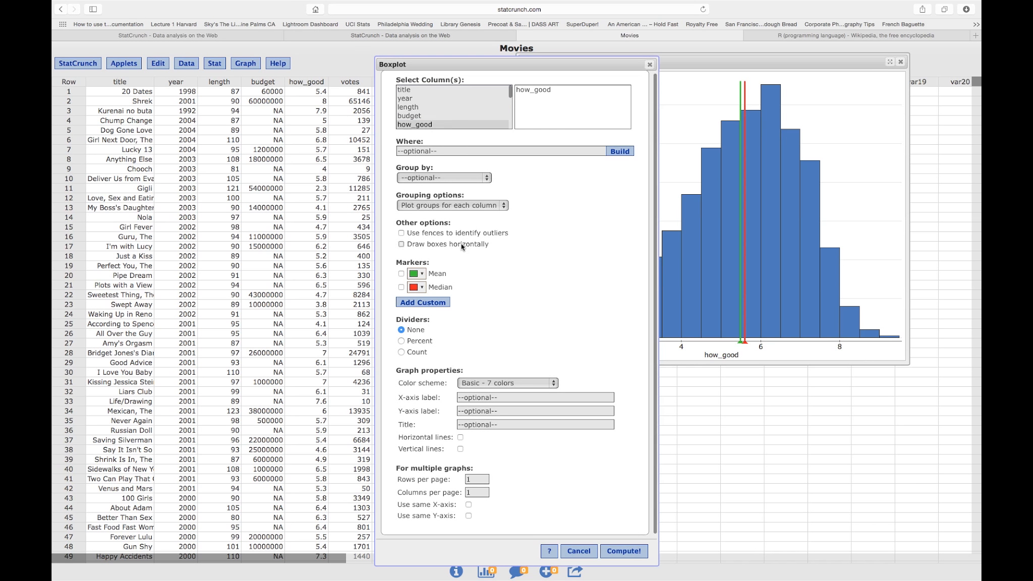
click(401, 274)
click(402, 287)
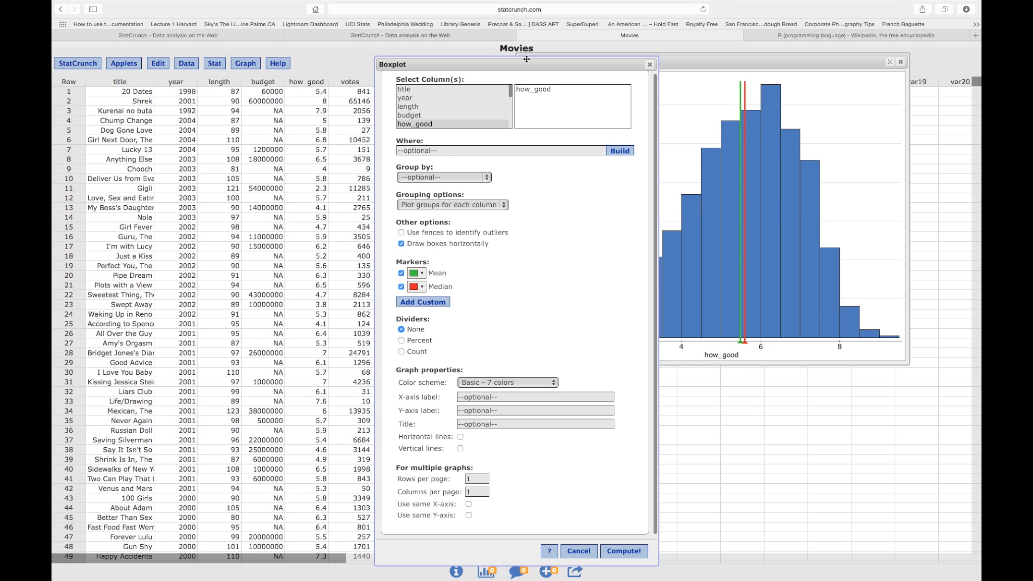
click(625, 553)
Resize the boxplot window into a short, wide shape about as wide as the histogram.
drag(447, 198, 542, 97)
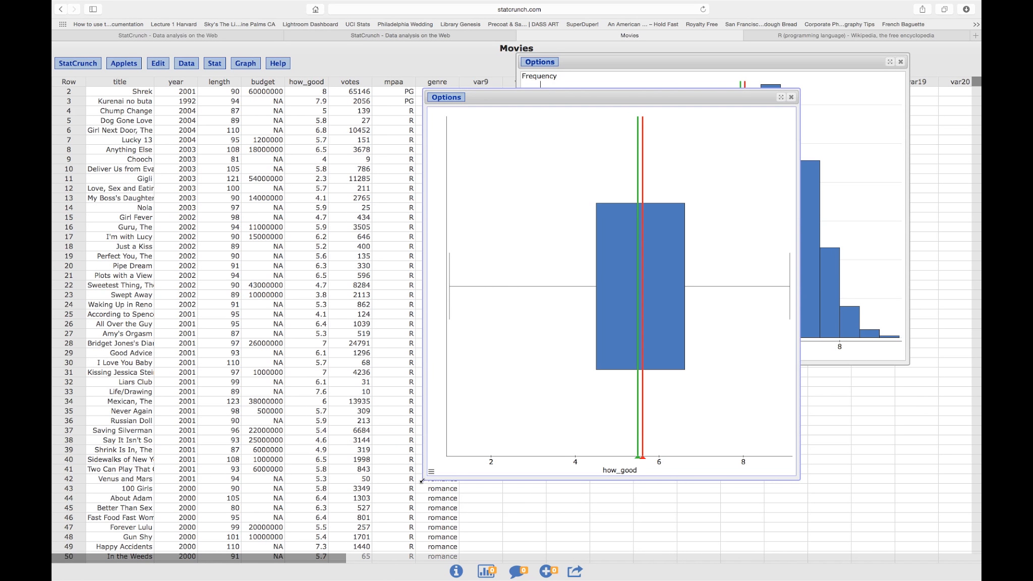
drag(426, 481, 510, 366)
scroll(941, 375, up, 1)
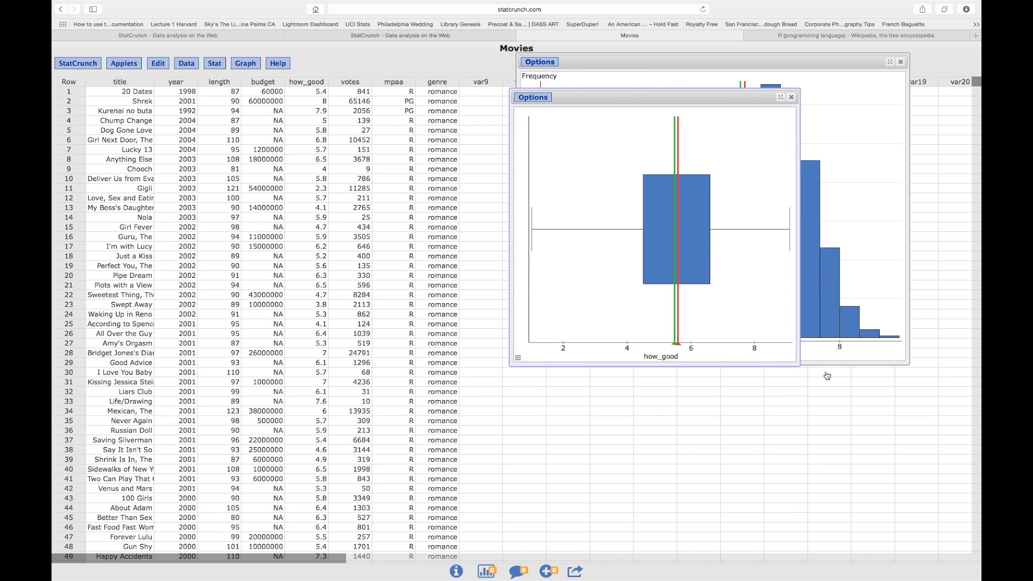
drag(801, 368, 905, 283)
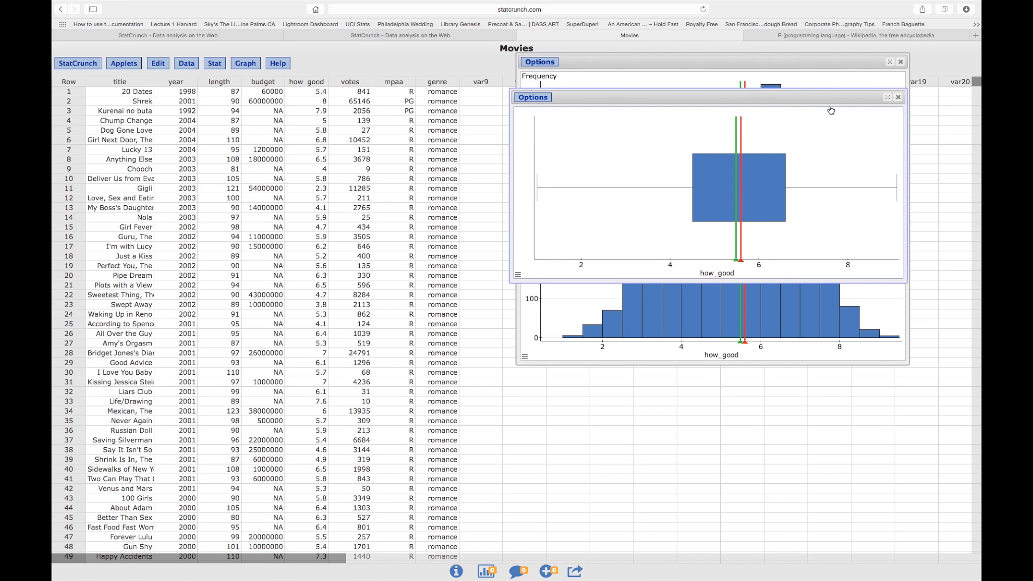
Place the boxplot directly beneath the histogram and fine-tune its width and position to line up the how_good axes.
drag(822, 105, 831, 371)
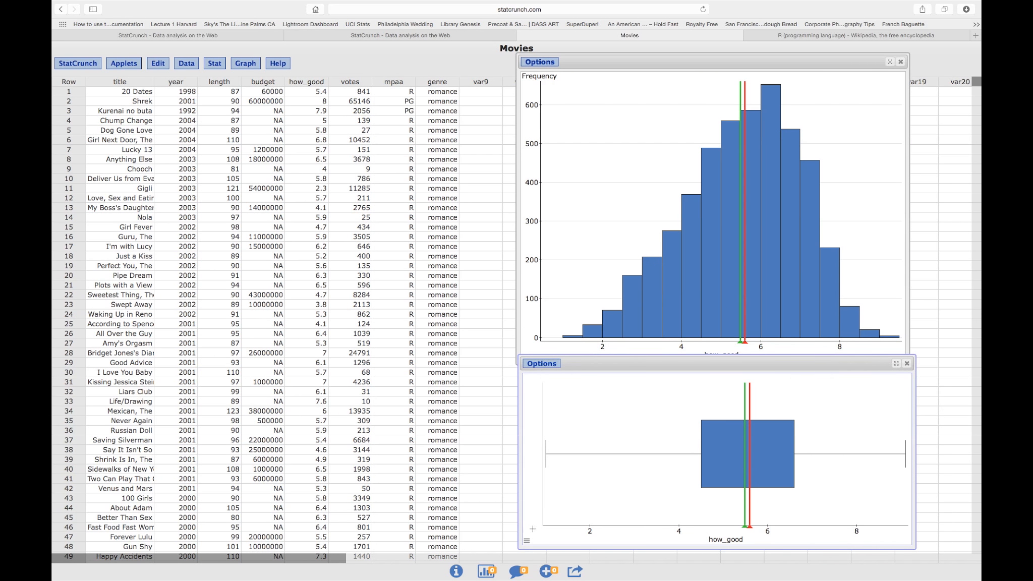
drag(520, 547, 542, 540)
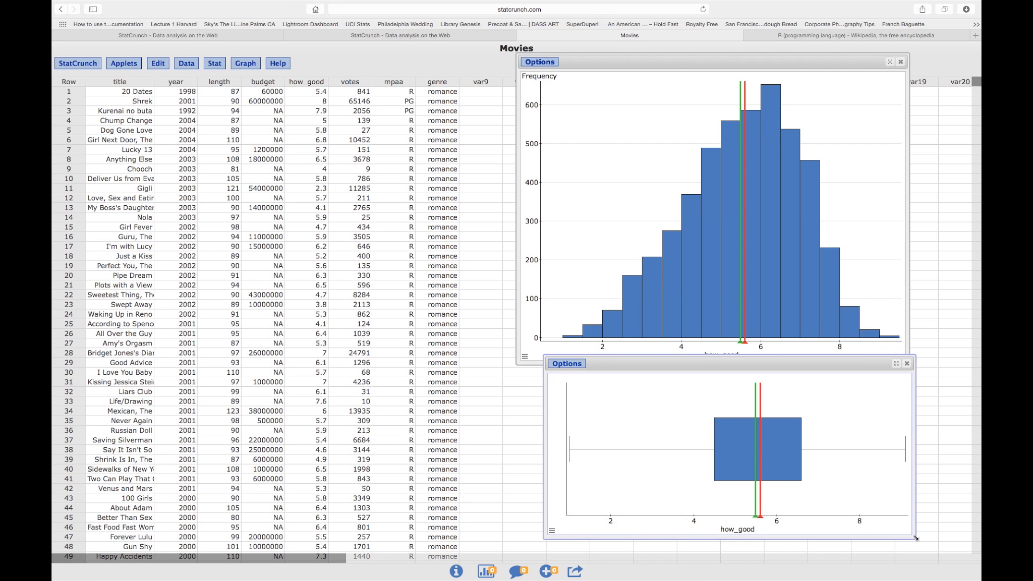
drag(916, 538, 909, 536)
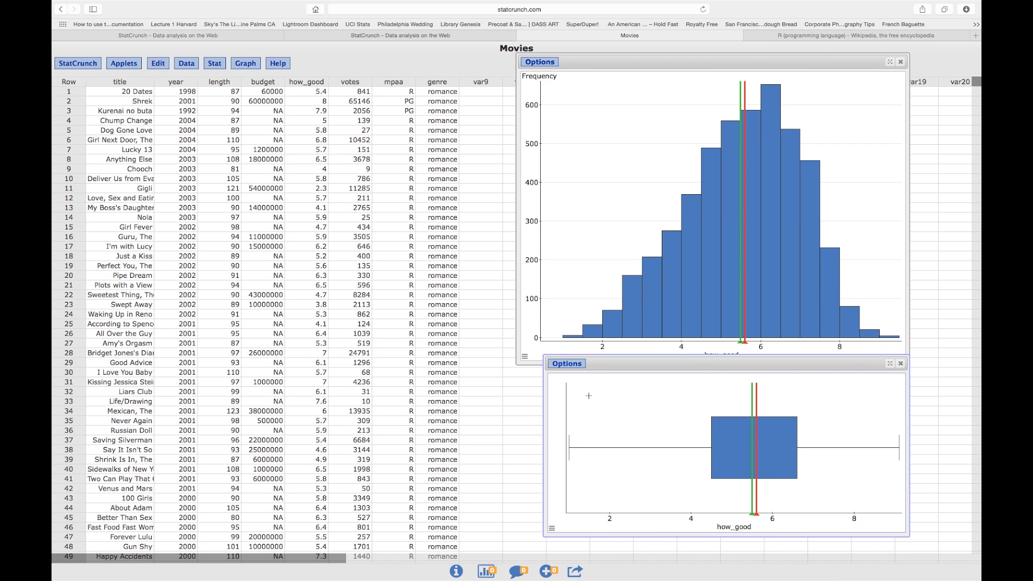
drag(545, 537, 545, 537)
drag(755, 367, 745, 362)
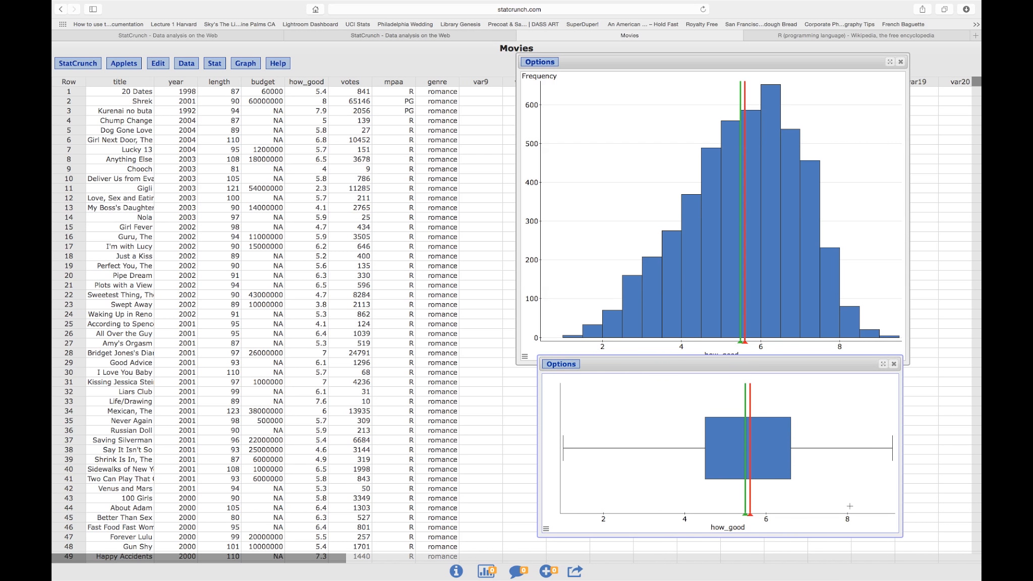
drag(901, 536, 906, 537)
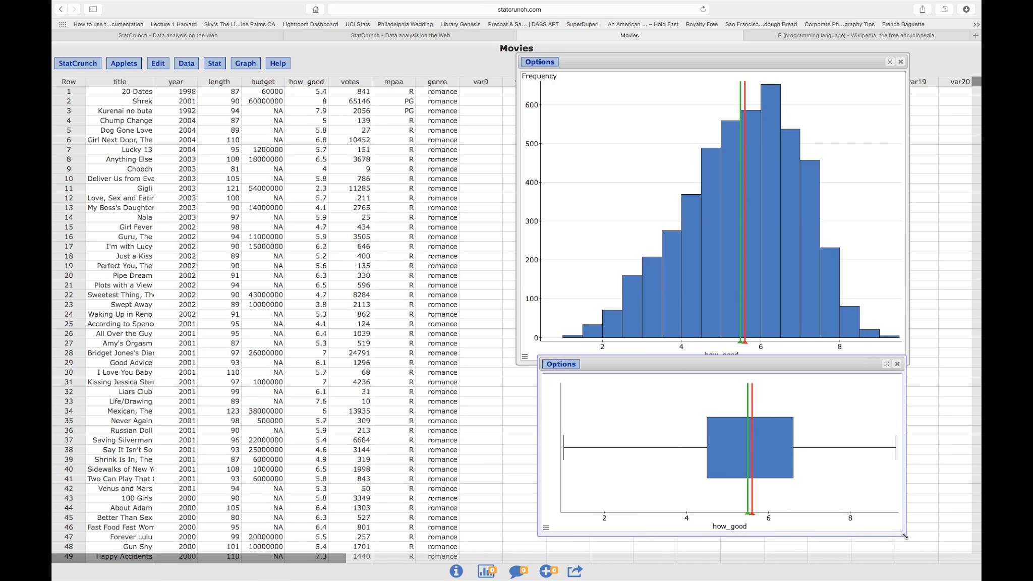
drag(777, 367, 774, 369)
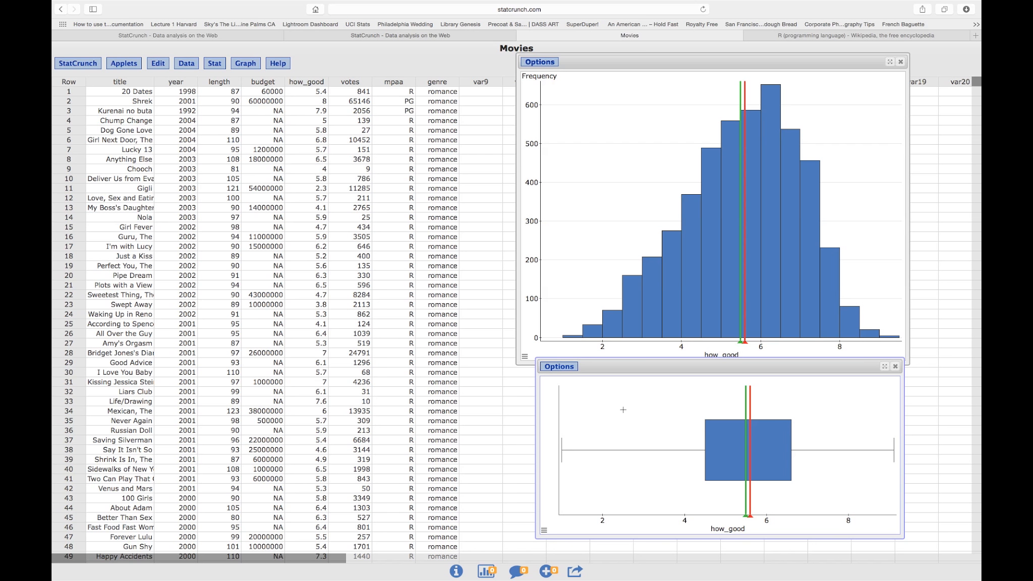
Examine the boxplot's five-number summary along its whiskers and box, and its mean marker.
mouse_move(719, 449)
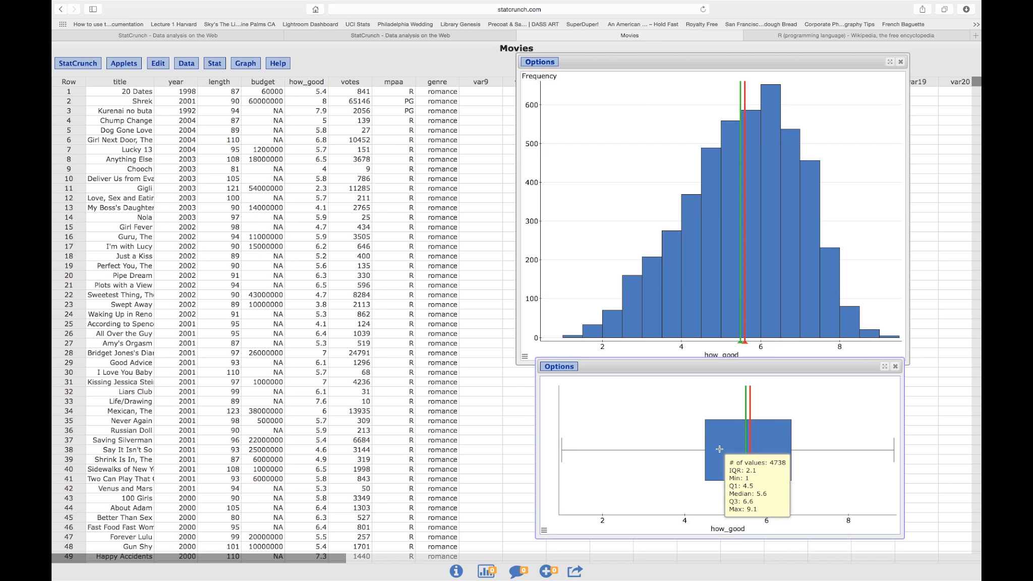
mouse_move(562, 451)
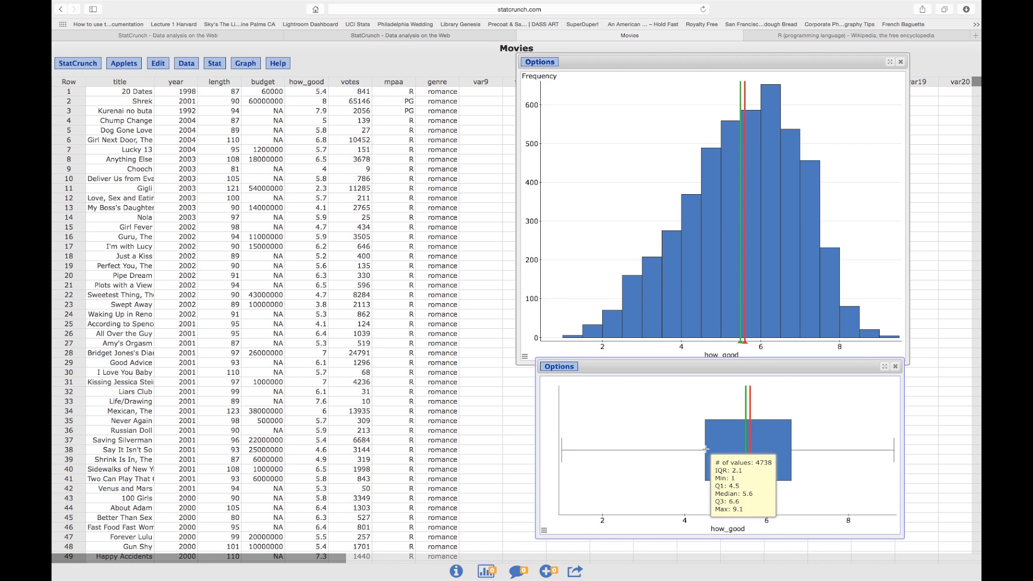
mouse_move(750, 444)
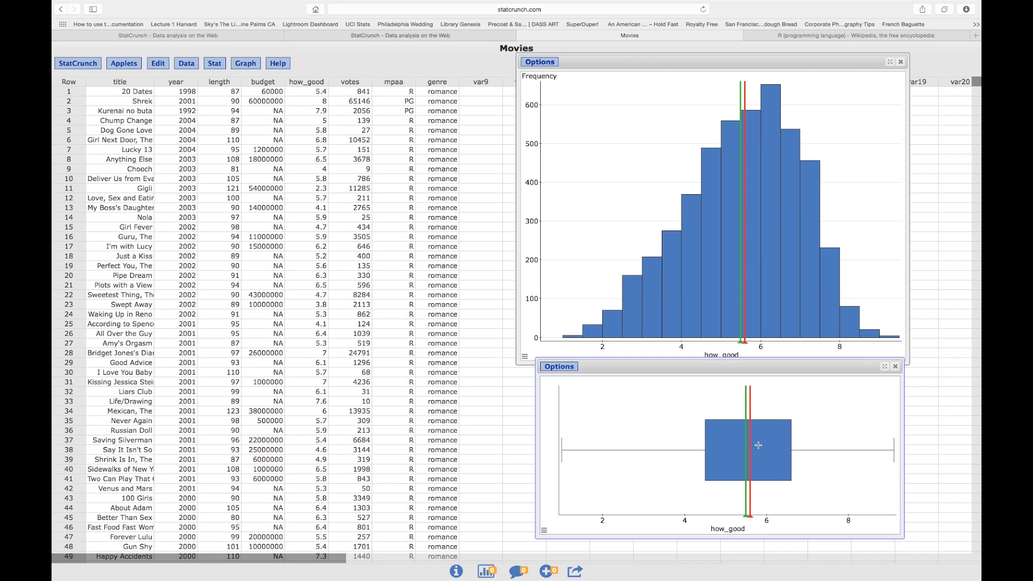
mouse_move(789, 447)
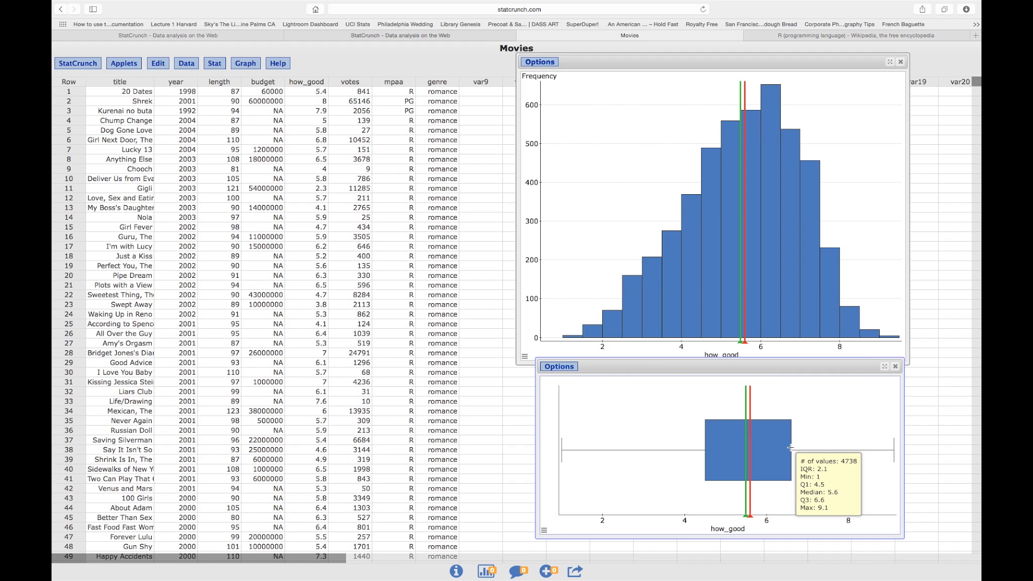
mouse_move(894, 449)
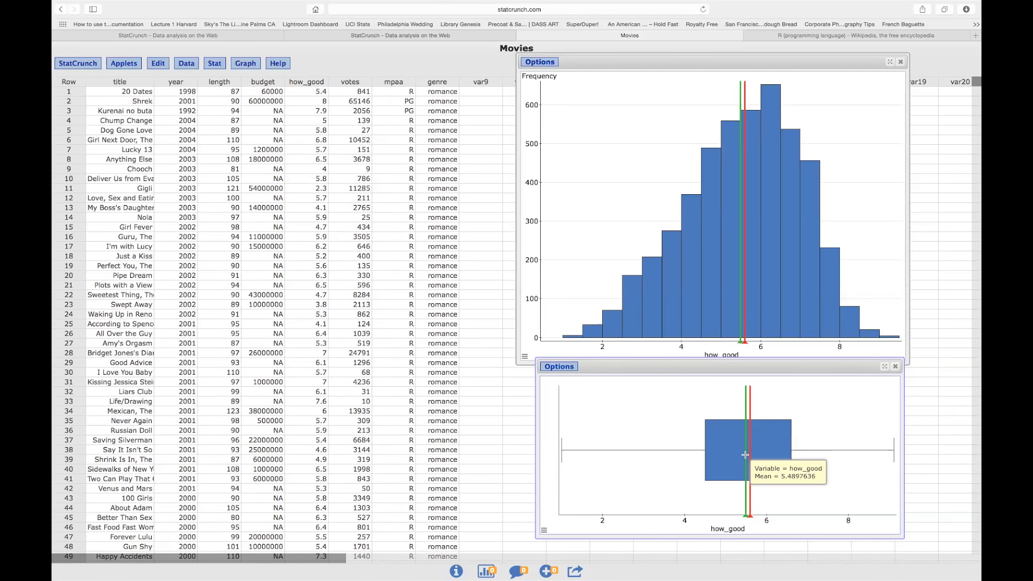
Highlight the movies in the boxplot's upper whisker and widen the title column to show longer titles.
scroll(655, 526, down, 10)
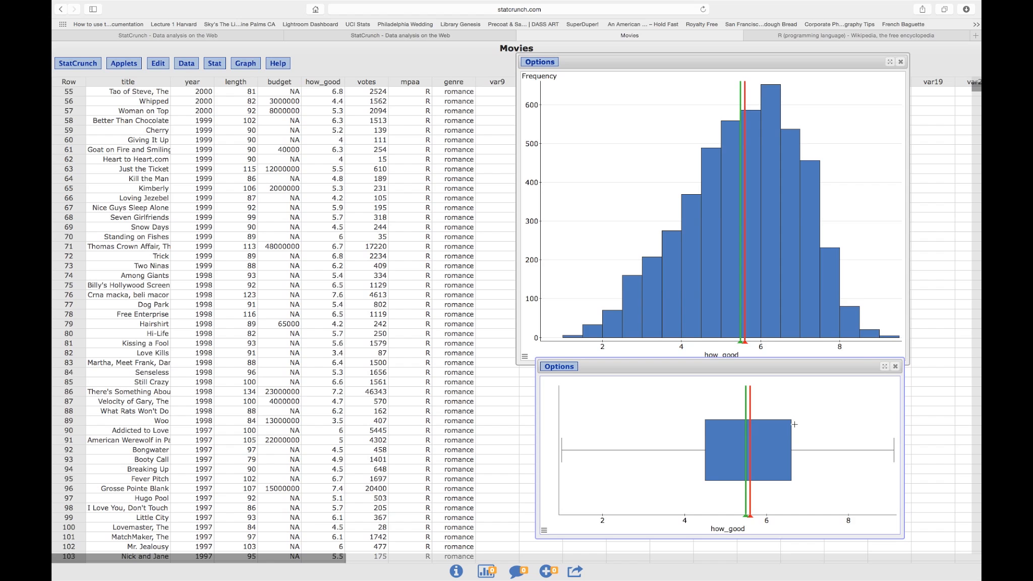
drag(795, 424, 897, 475)
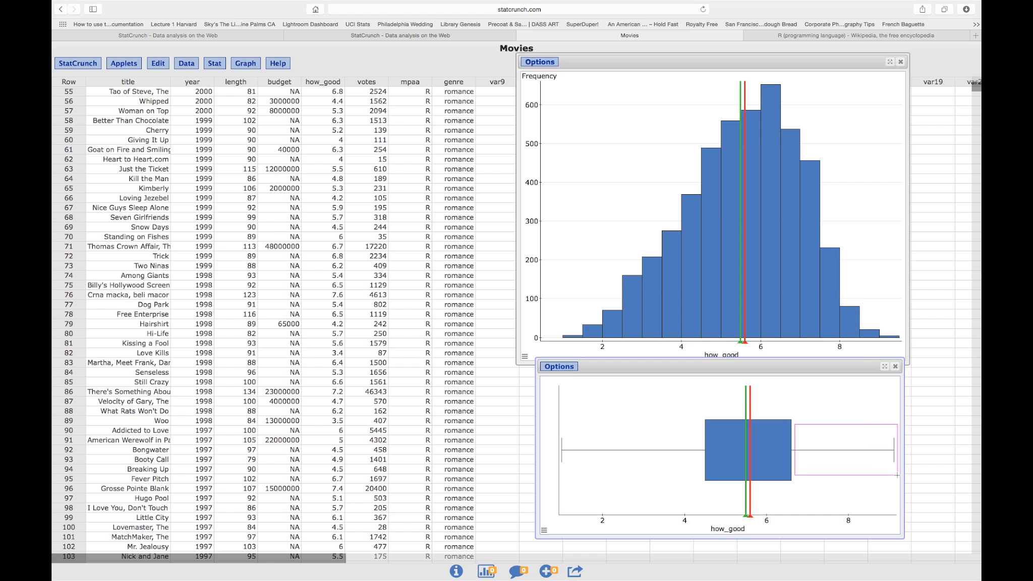
drag(897, 475, 897, 475)
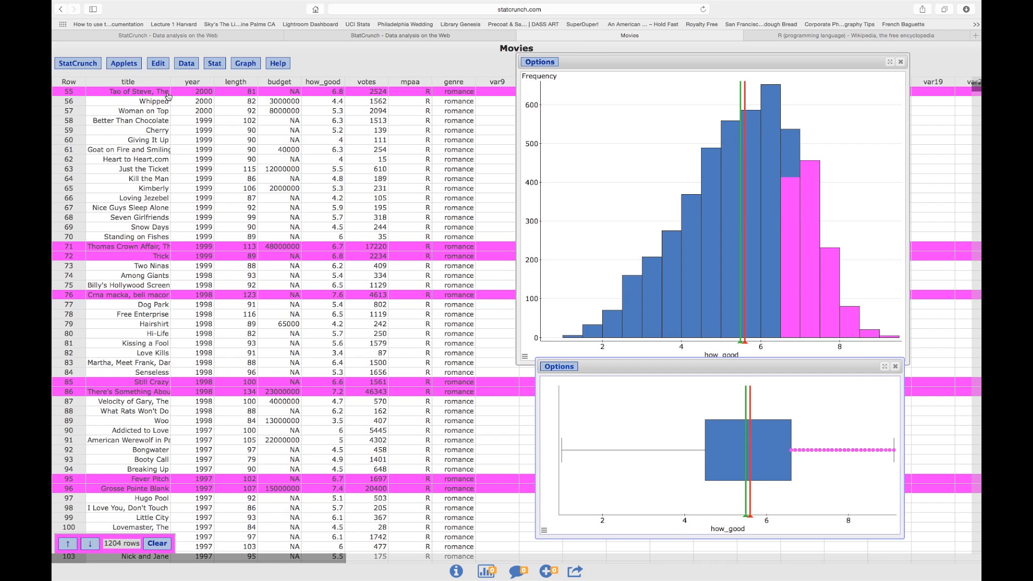
drag(170, 82, 186, 82)
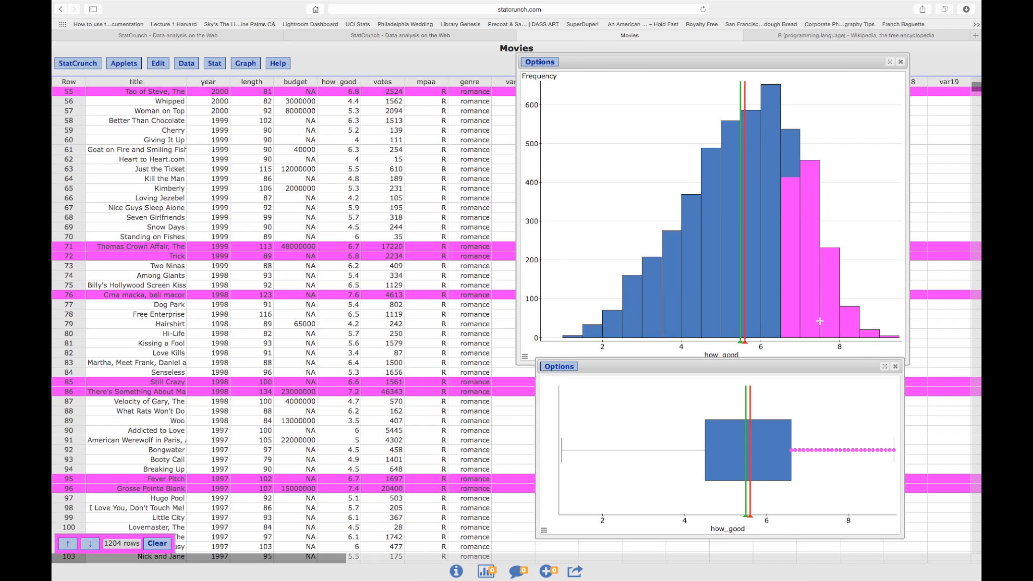
Review the highlighted movies in the table and both graphs, and clear the highlighting.
mouse_move(840, 327)
scroll(140, 439, down, 2)
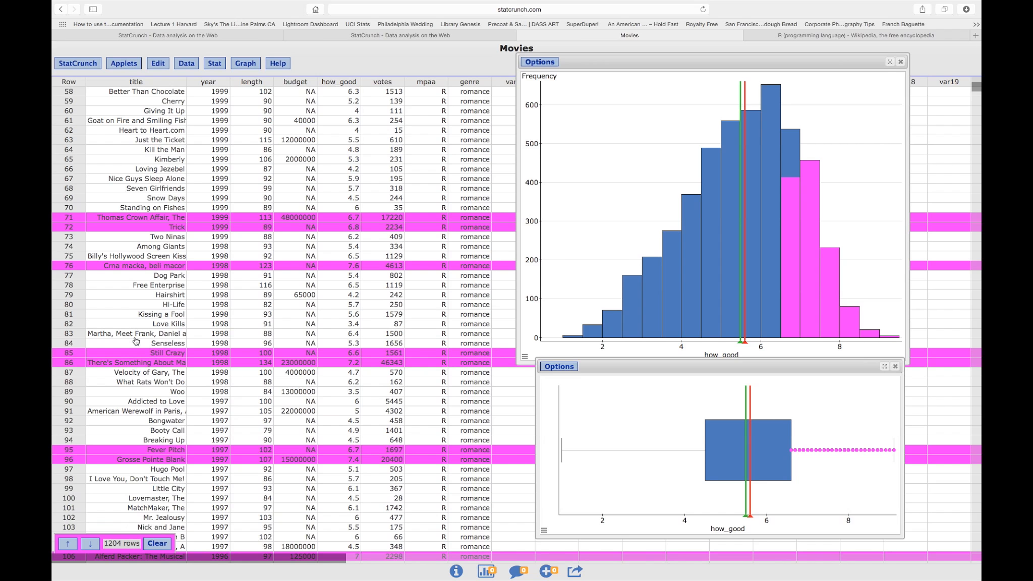
scroll(132, 346, up, 1)
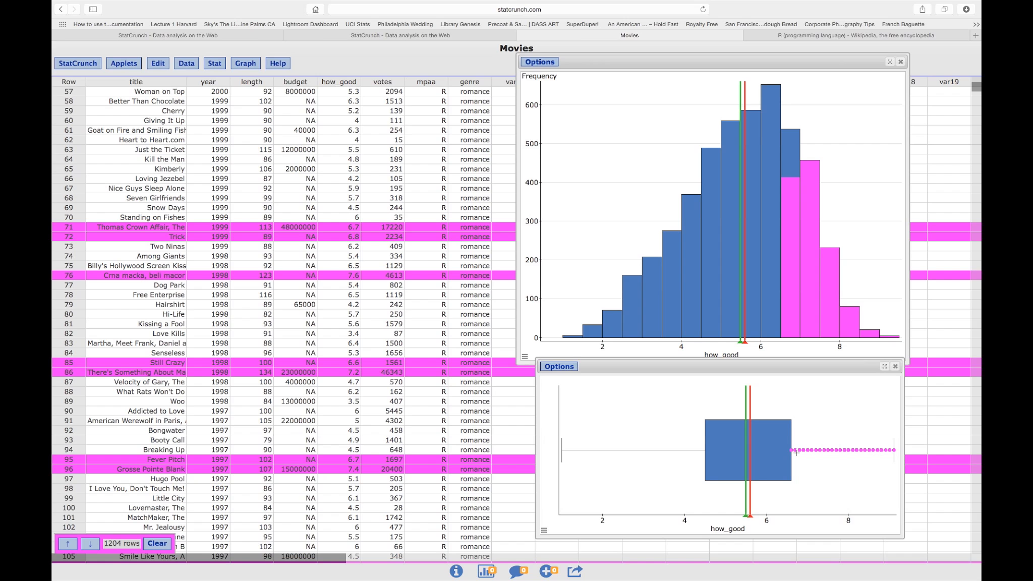
mouse_move(790, 449)
click(157, 543)
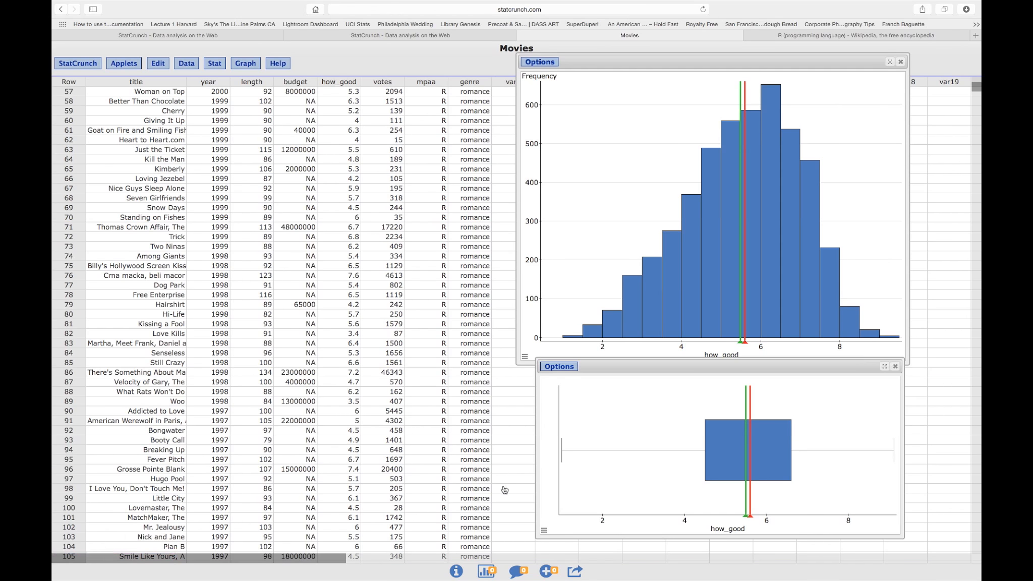
scroll(352, 529, up, 4)
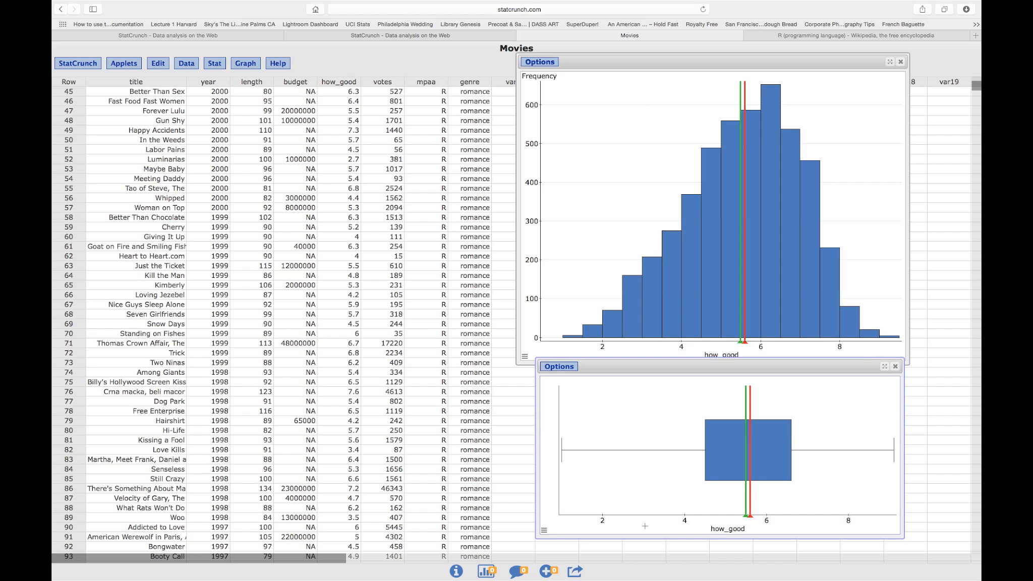
scroll(509, 293, up, 2)
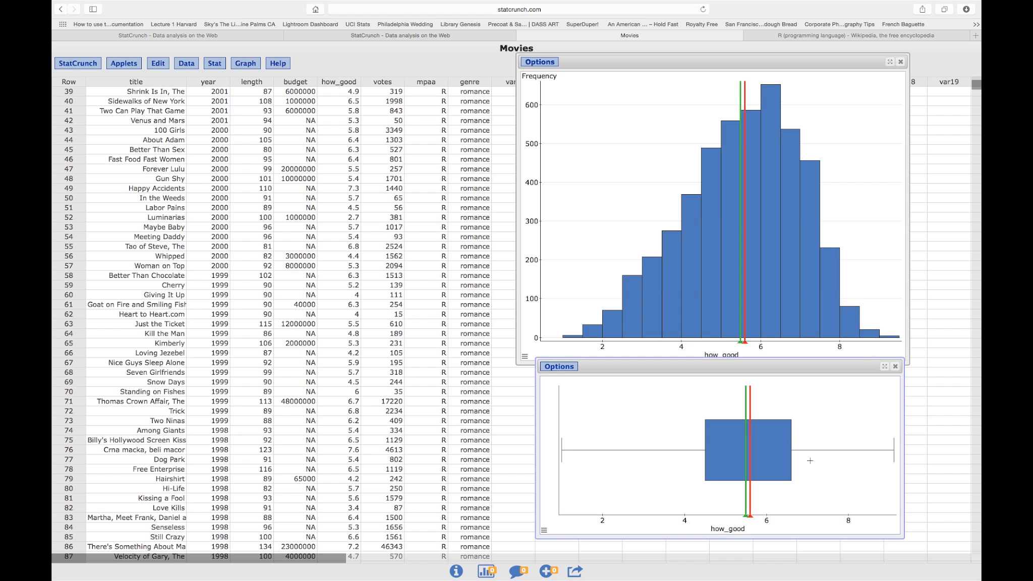
Create a pie chart from the data in the genre column.
mouse_move(706, 460)
click(245, 67)
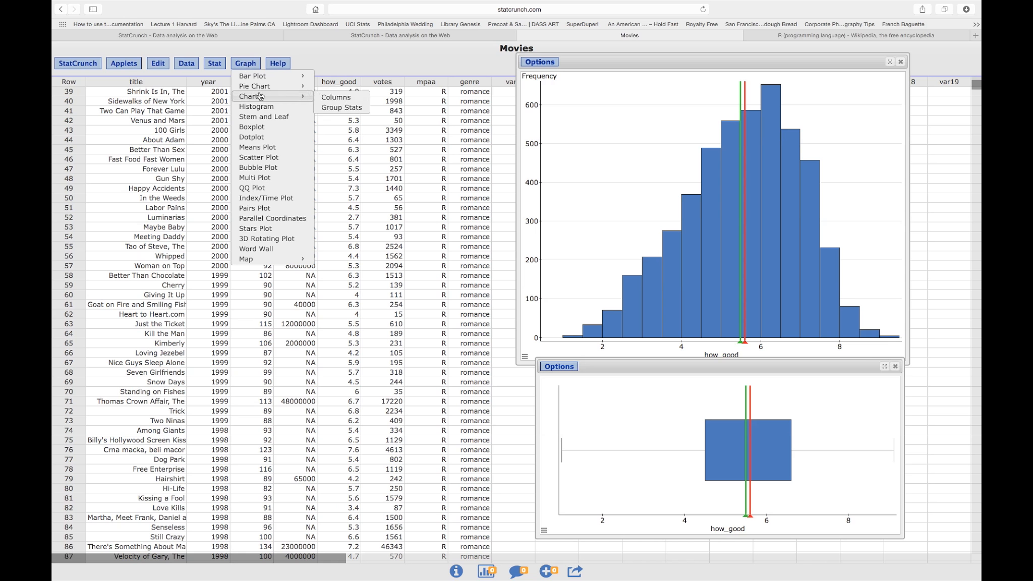
mouse_move(259, 88)
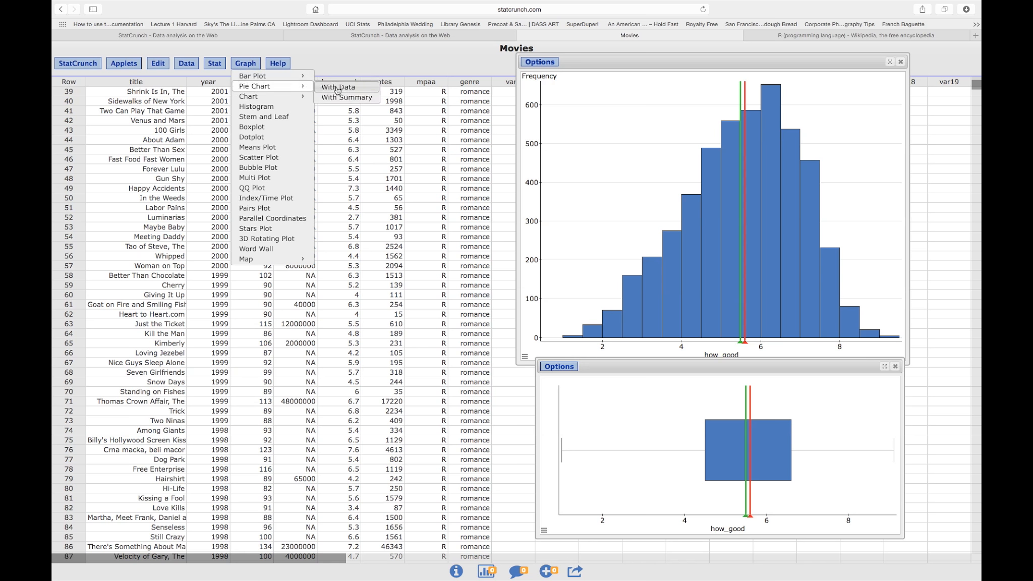
click(337, 88)
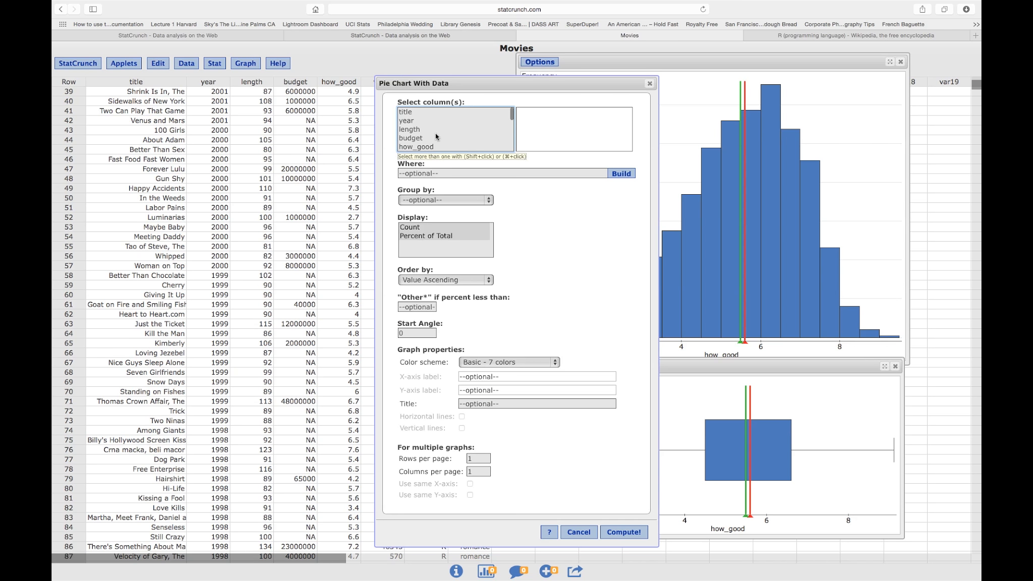
scroll(414, 143, down, 3)
click(414, 139)
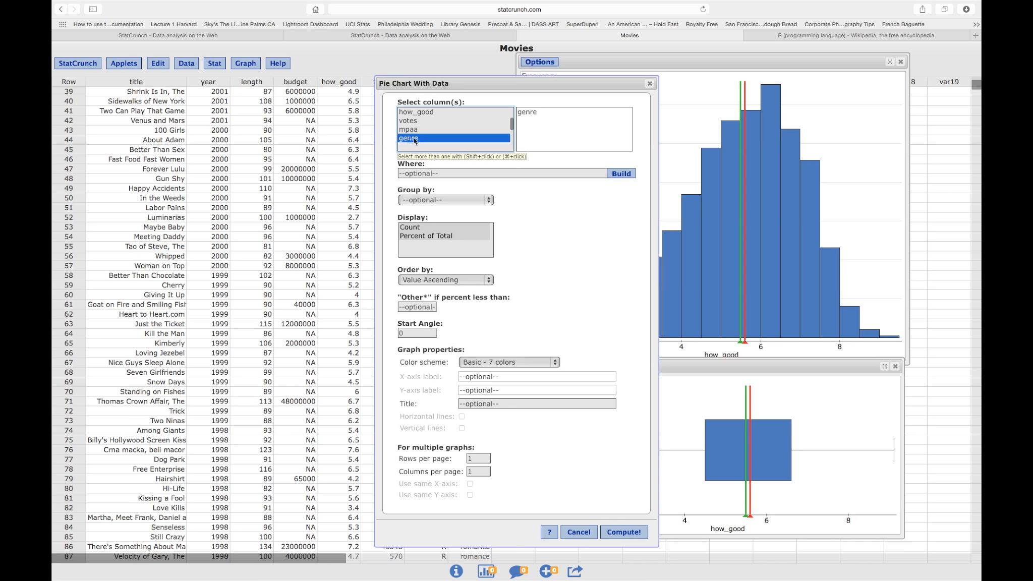
click(629, 534)
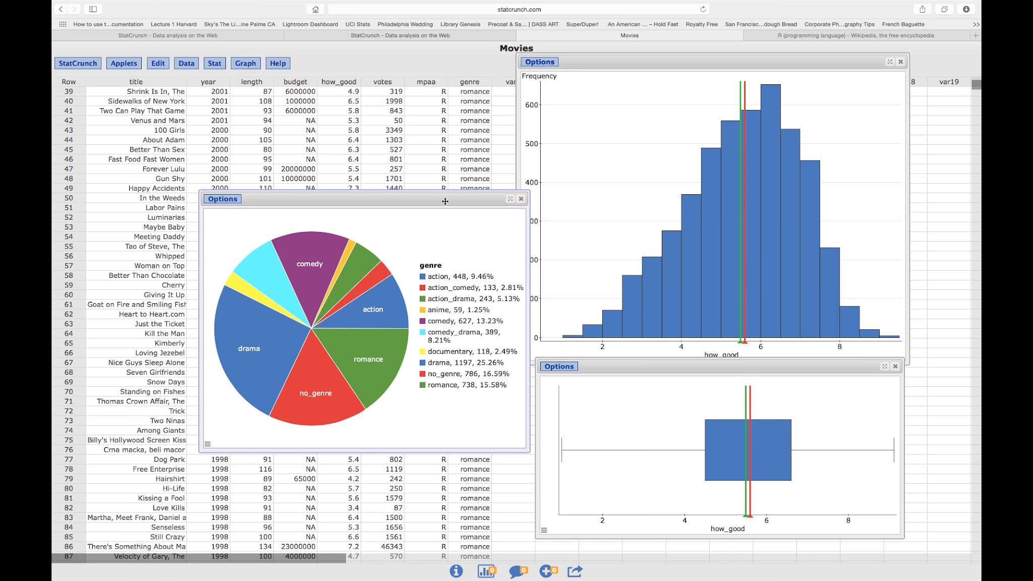
Place the genre pie chart over the data table beside the histogram, slightly enlarged, and examine its slices.
drag(445, 201, 429, 85)
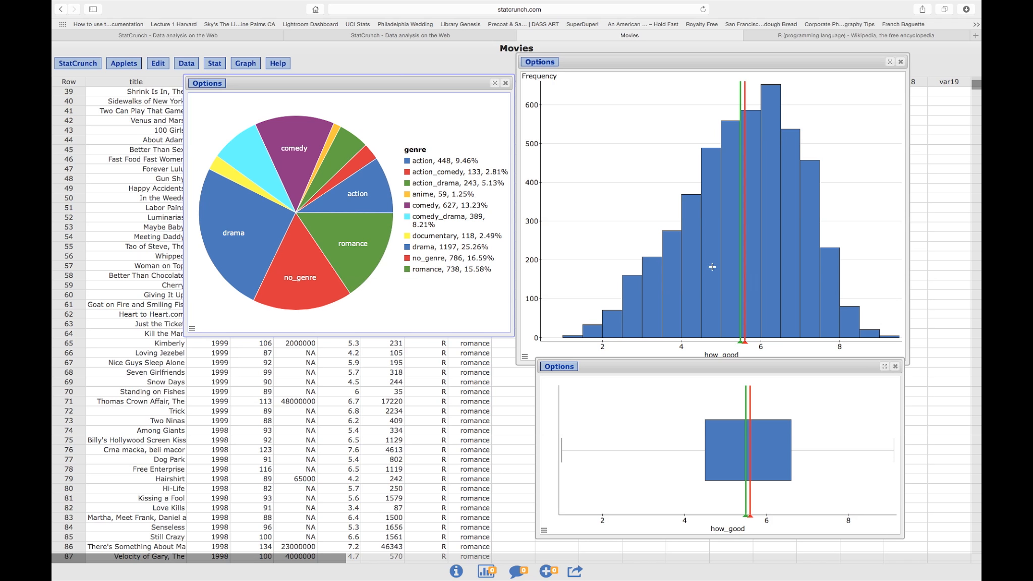
mouse_move(712, 266)
drag(513, 334, 526, 337)
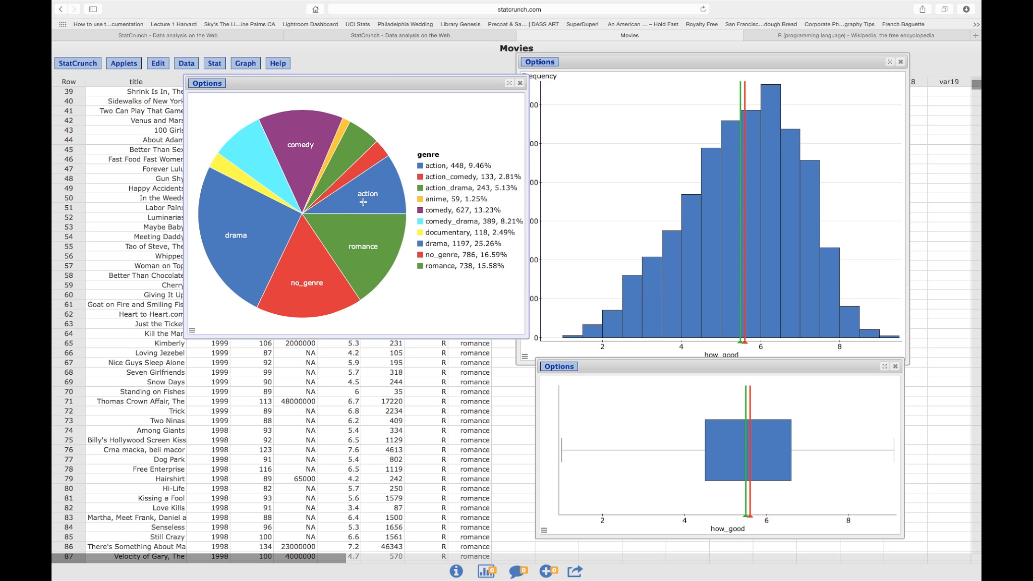
mouse_move(231, 169)
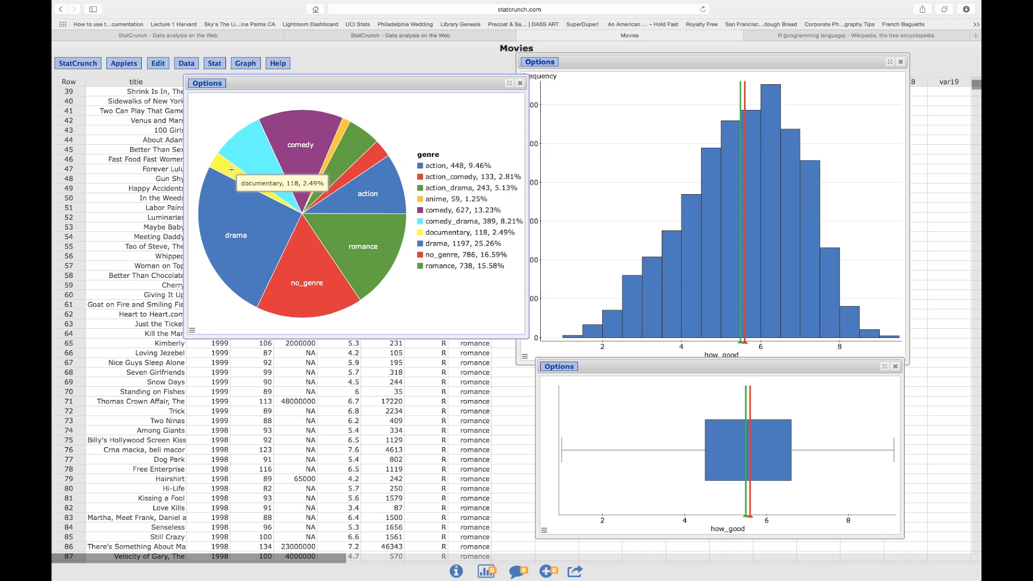
mouse_move(237, 234)
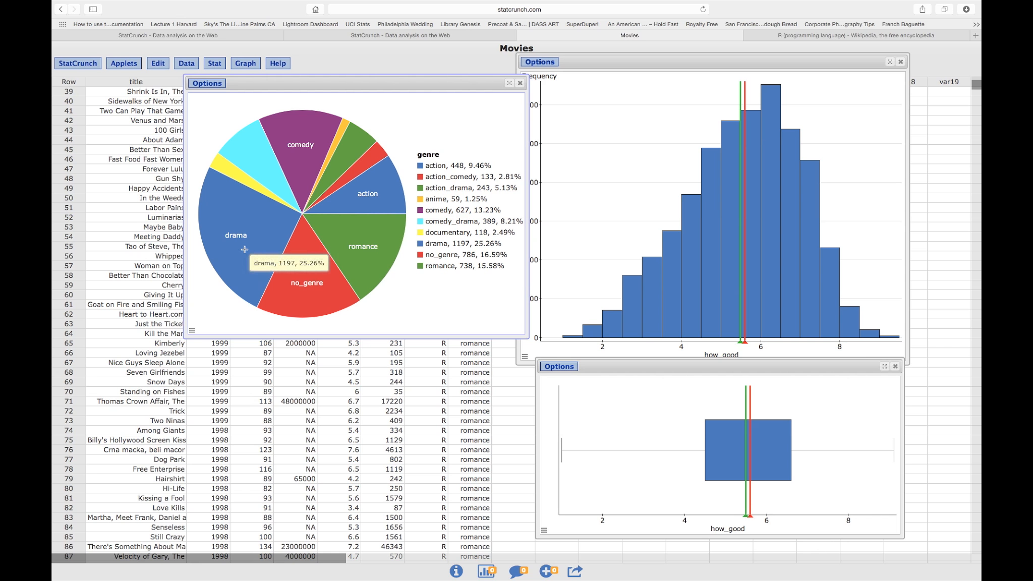
mouse_move(329, 234)
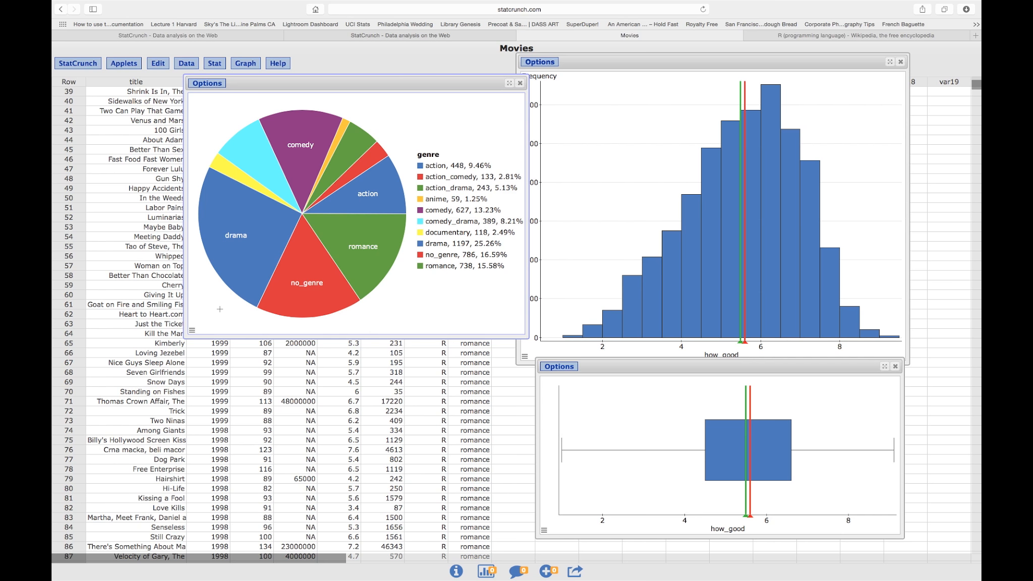
Set up a new boxplot of how_good grouped by genre.
scroll(220, 308, down, 5)
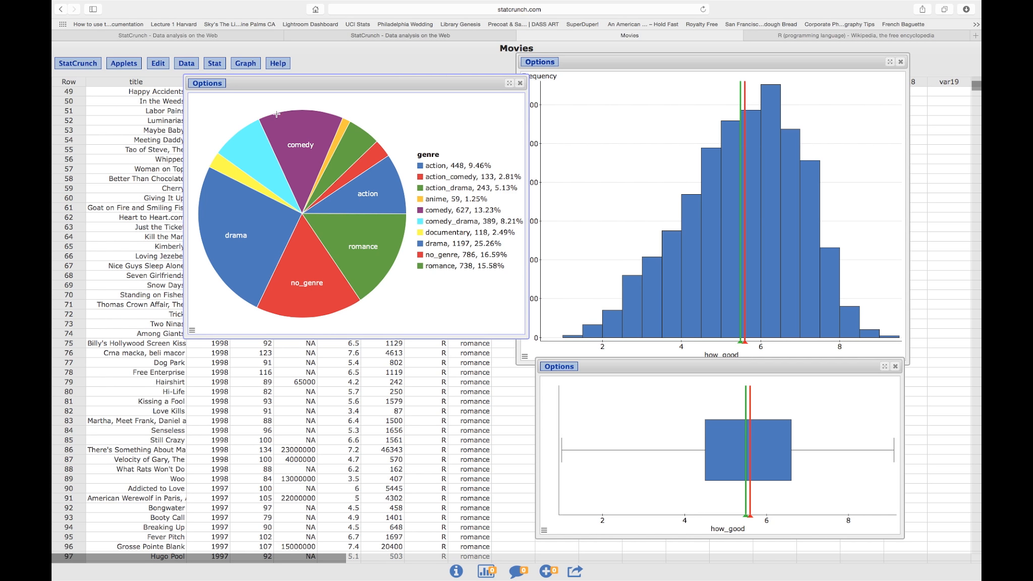
click(243, 66)
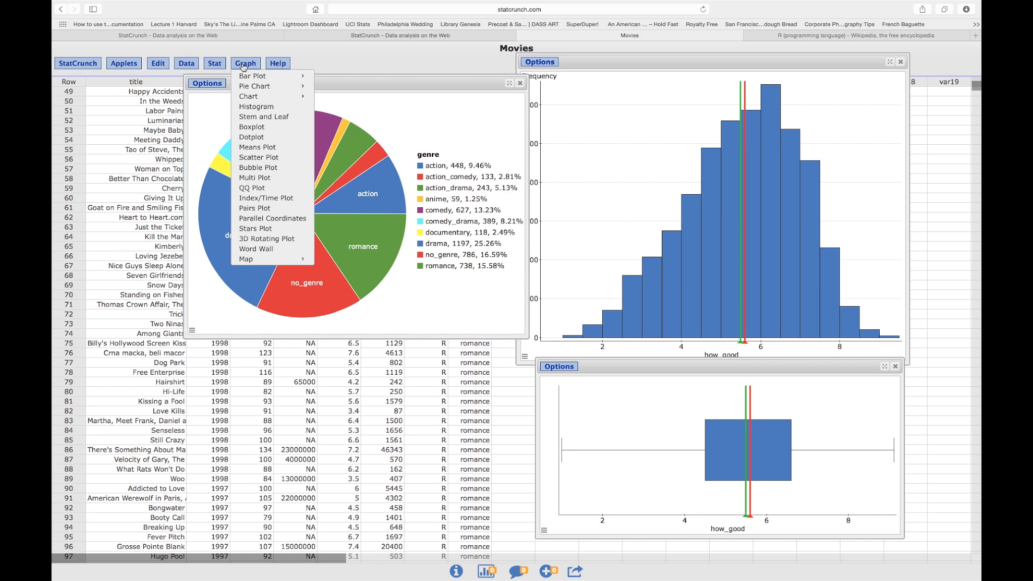
click(277, 130)
drag(472, 66, 479, 51)
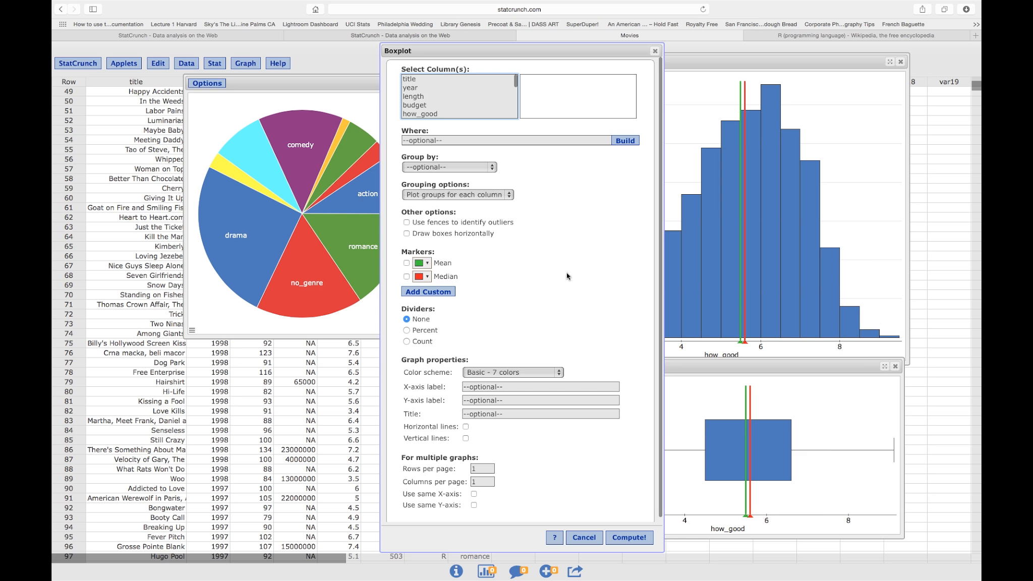
click(413, 114)
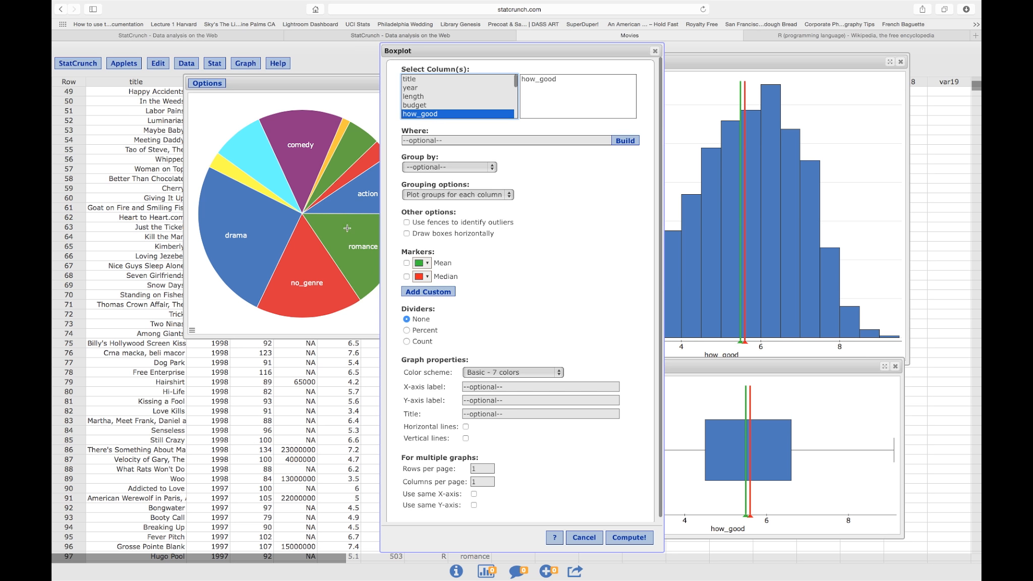
scroll(438, 102, down, 2)
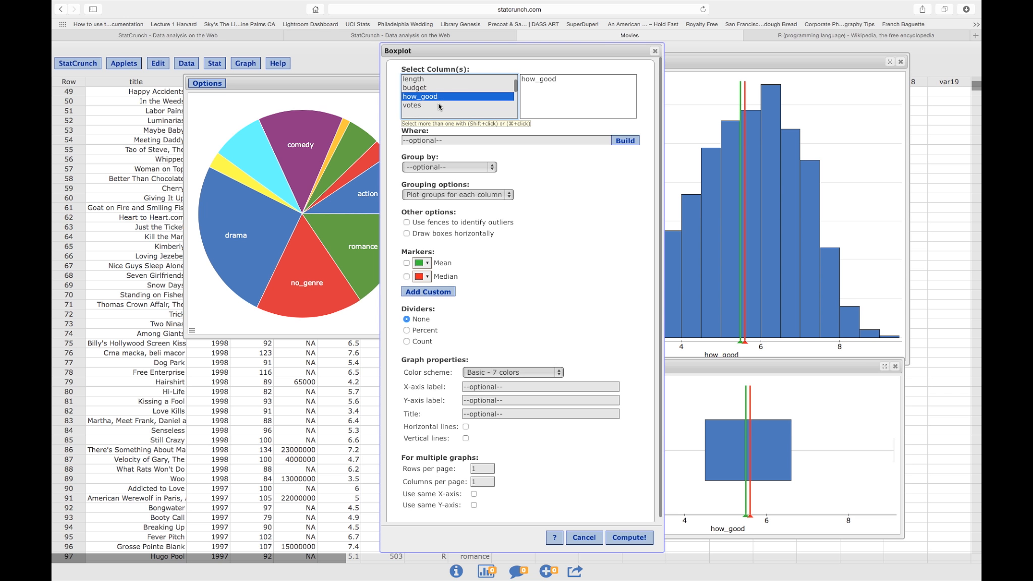
scroll(437, 104, up, 2)
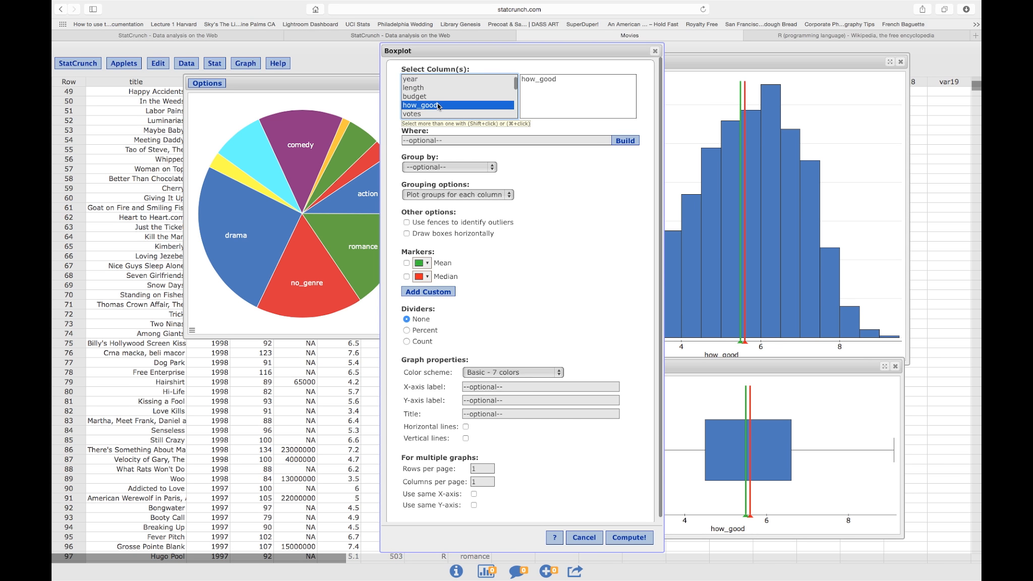
scroll(437, 106, down, 2)
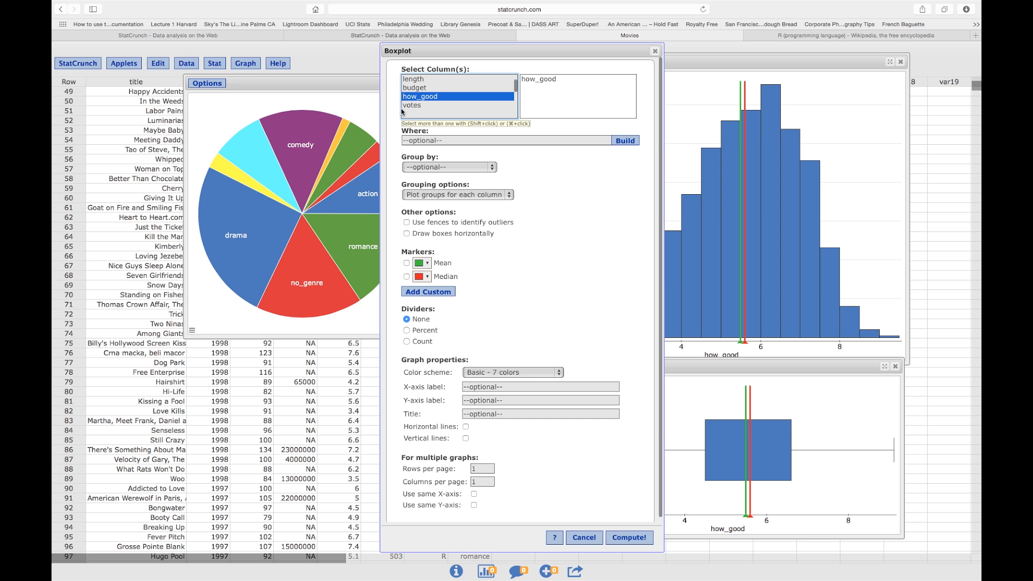
scroll(418, 106, up, 1)
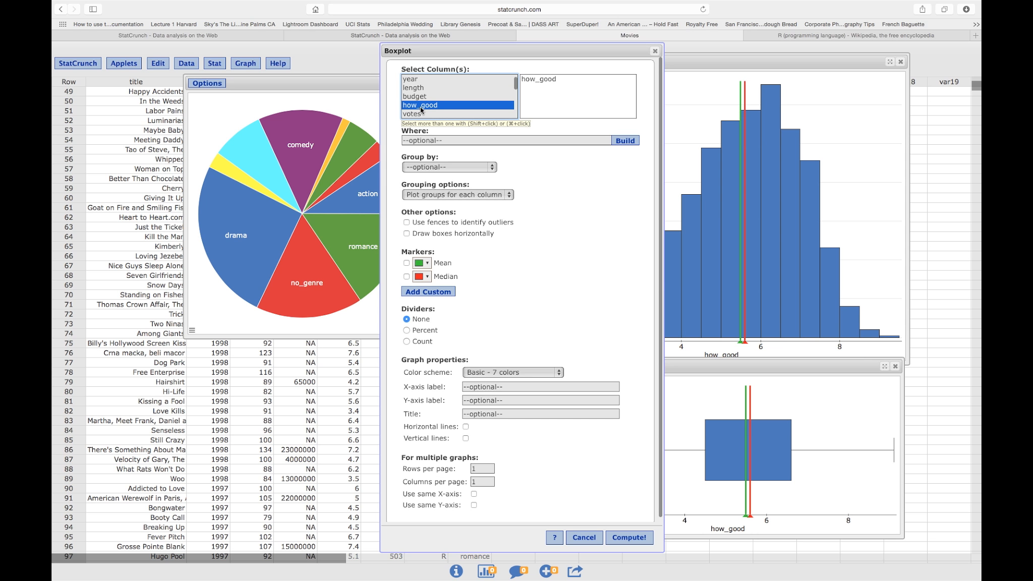
scroll(420, 106, up, 1)
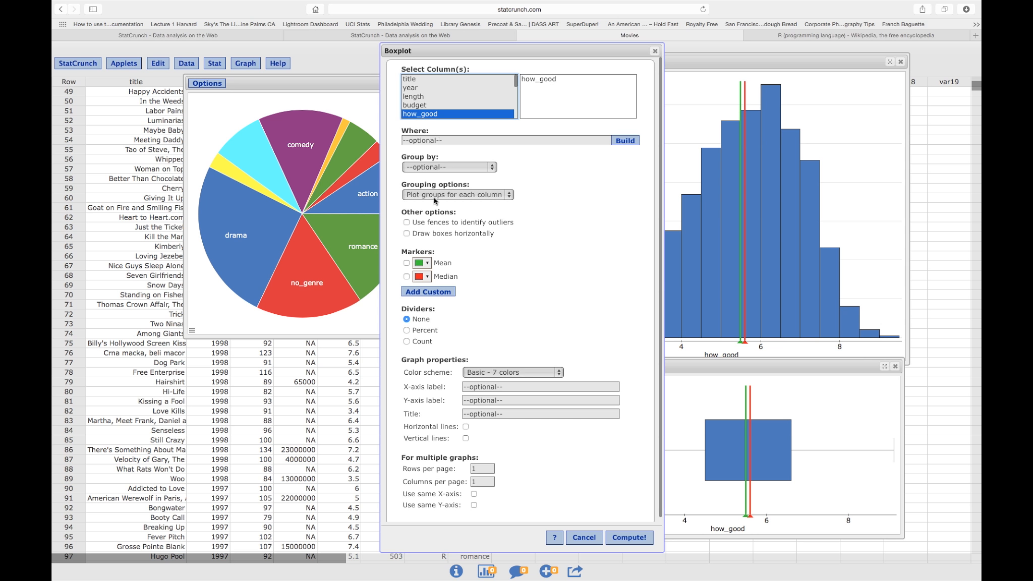
click(435, 166)
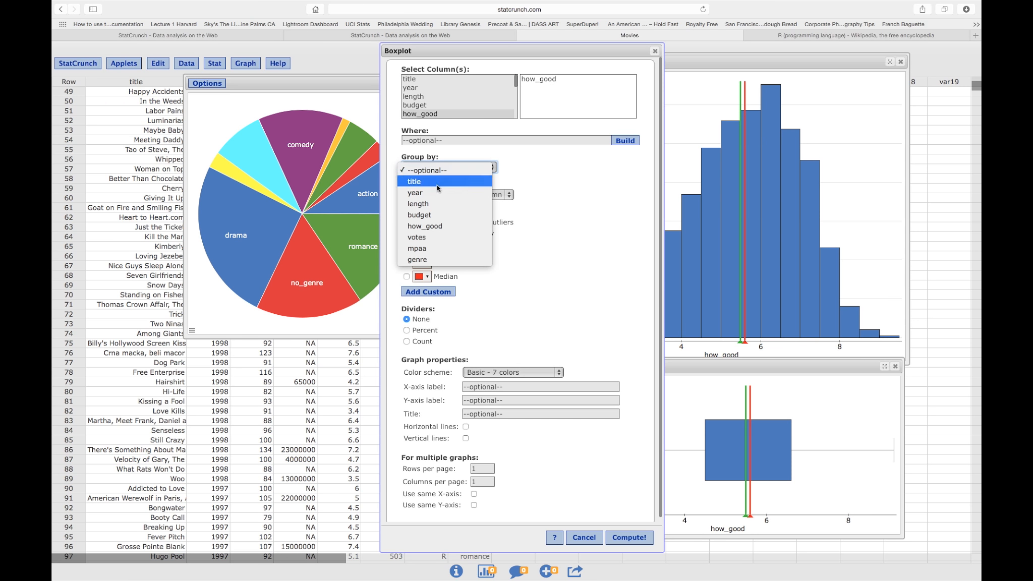
click(437, 260)
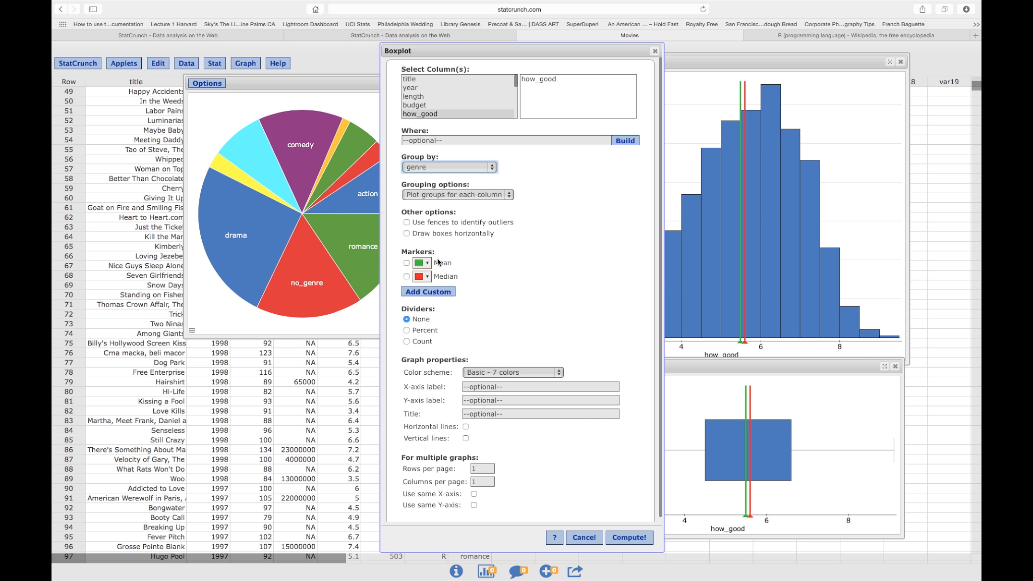
Draw the grouped boxplots horizontally with mean and median markers, and compute the graph.
click(418, 233)
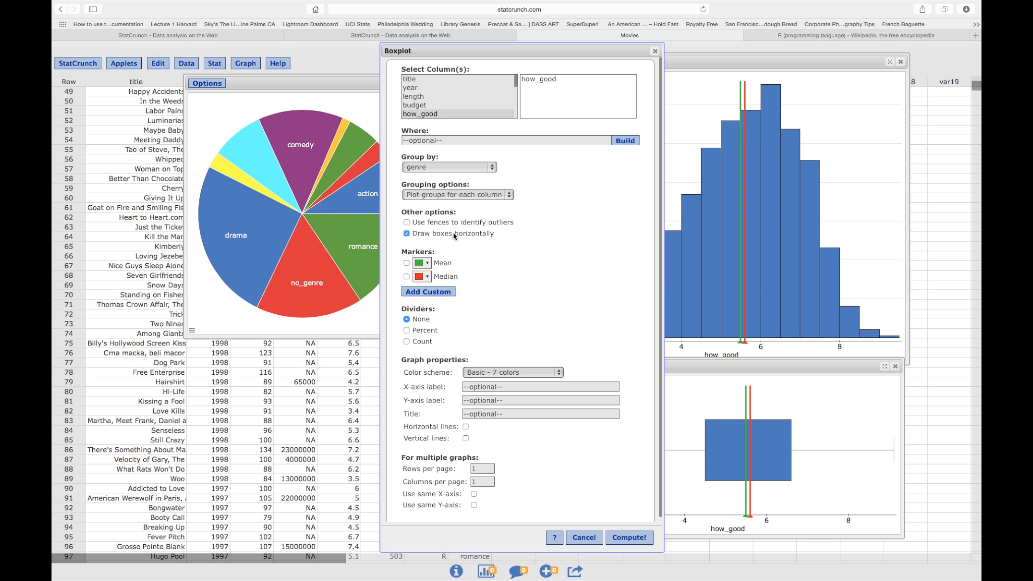
click(406, 263)
click(407, 277)
click(634, 538)
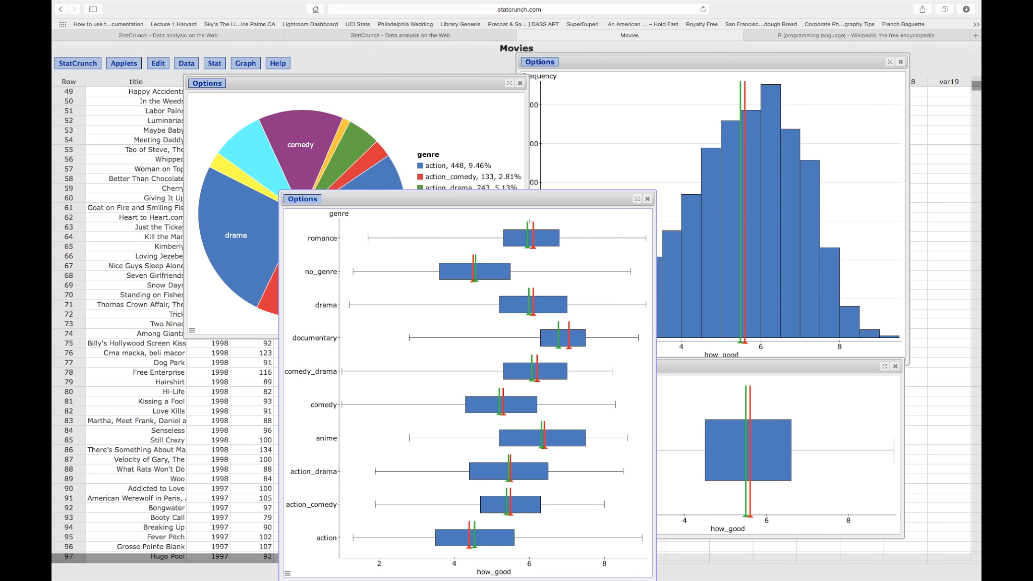
Place the genre boxplots over the histogram beside the pie chart and make the graph taller.
drag(530, 198, 447, 77)
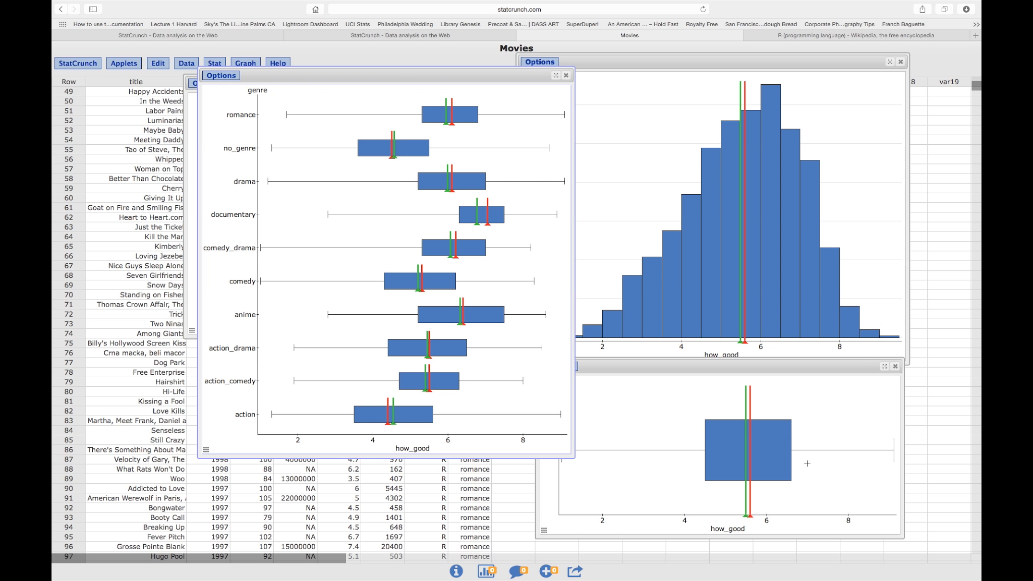
mouse_move(823, 269)
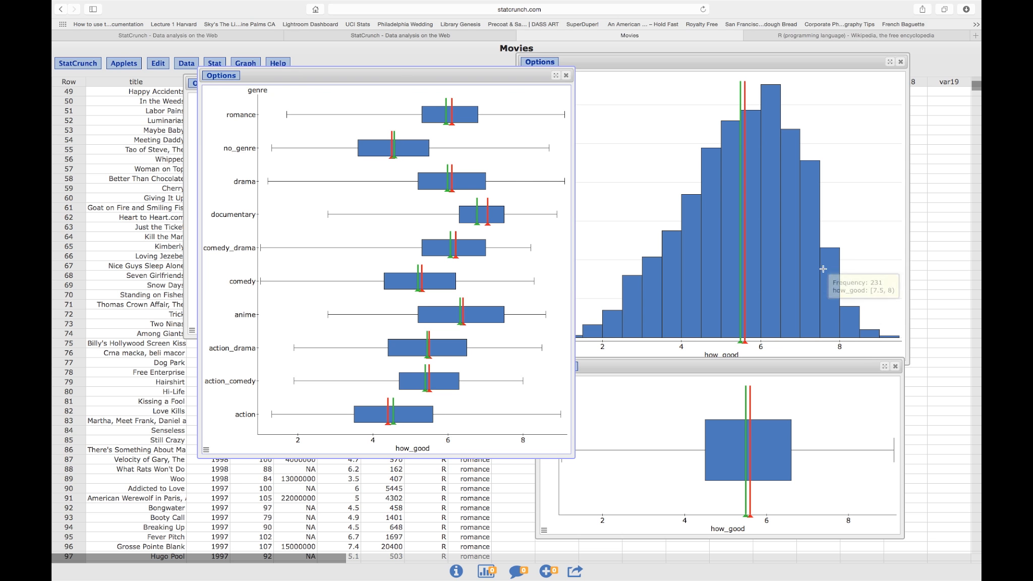
drag(417, 72, 748, 65)
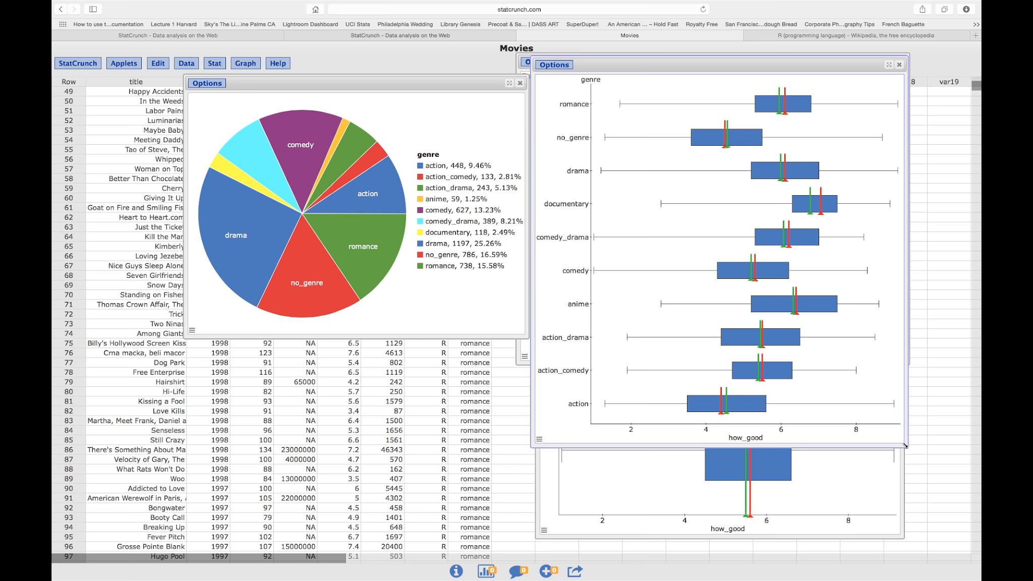
drag(906, 446, 906, 544)
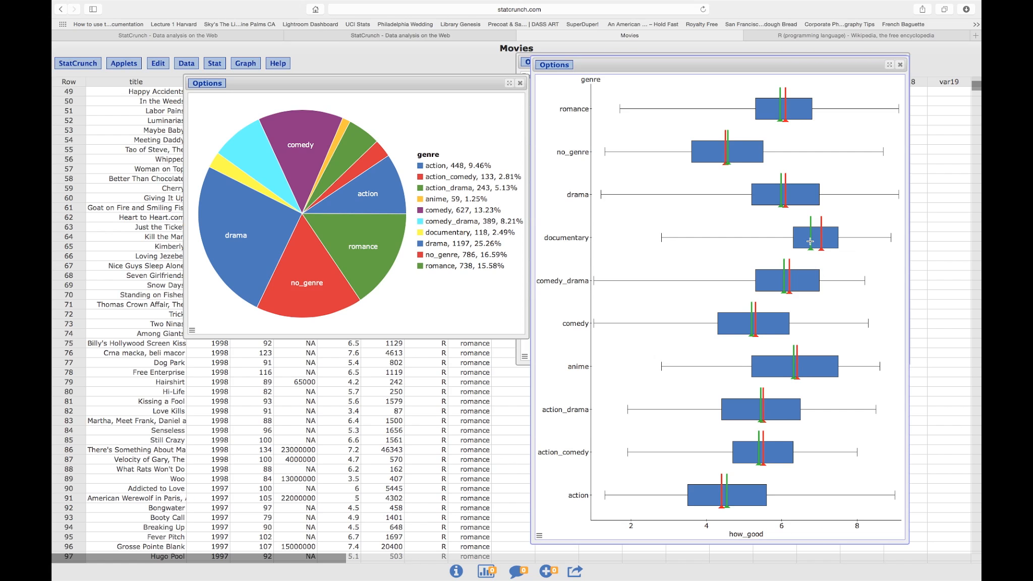
Compare the genre boxplots with the overall histogram by moving them aside temporarily, and inspect the comedy boxplot.
mouse_move(810, 239)
drag(830, 65, 446, 72)
click(668, 191)
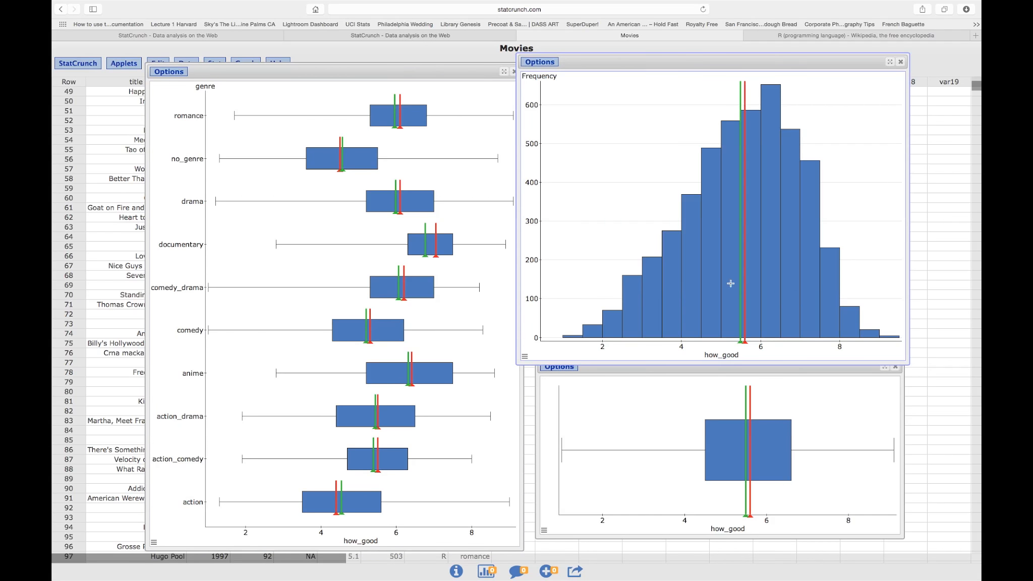
mouse_move(740, 283)
drag(443, 70, 814, 57)
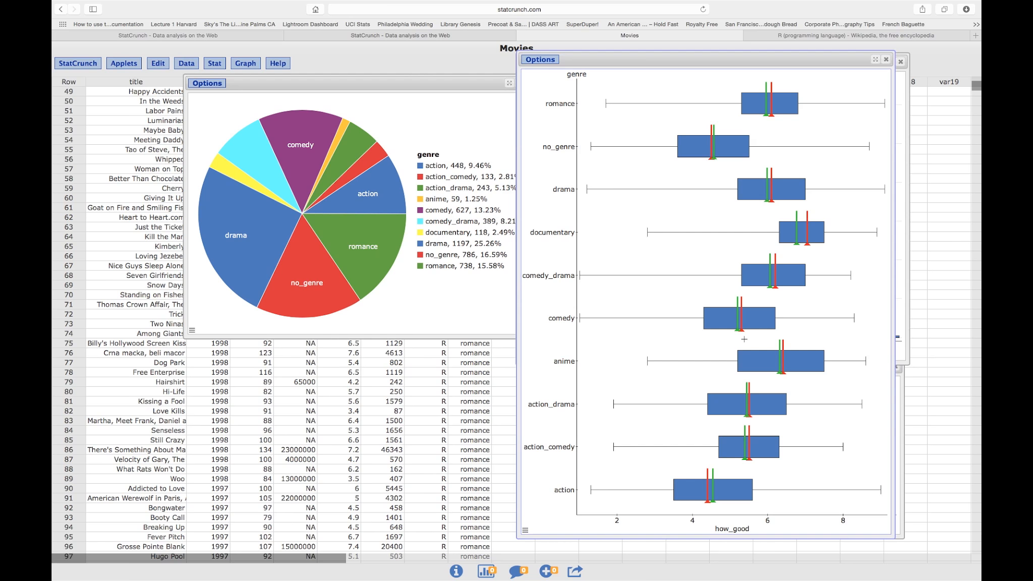
mouse_move(745, 323)
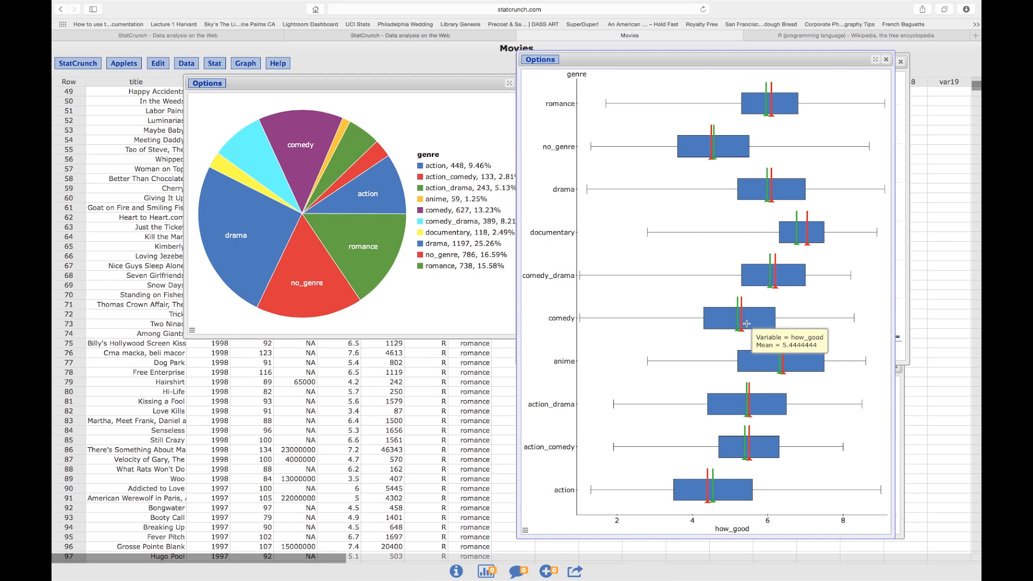